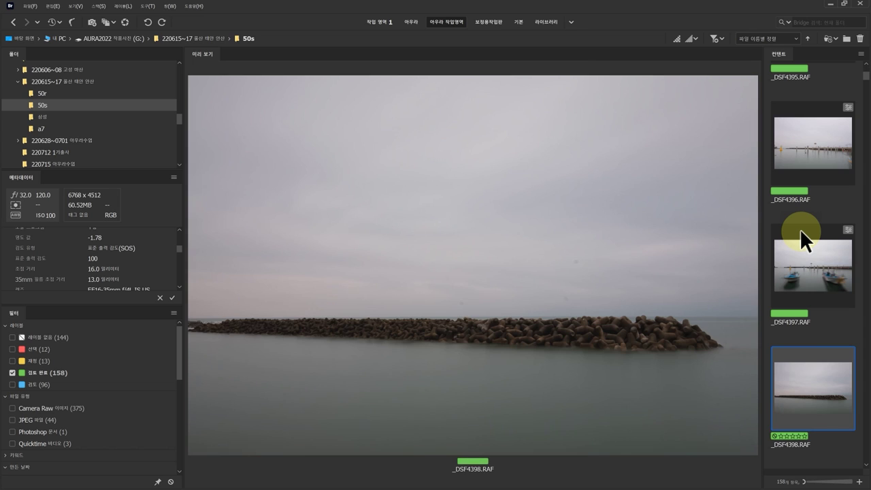
- Preview the breakwater photos _DSF4399.RAF through _DSF4401.RAF and examine the file properties in their metadata
key(Right)
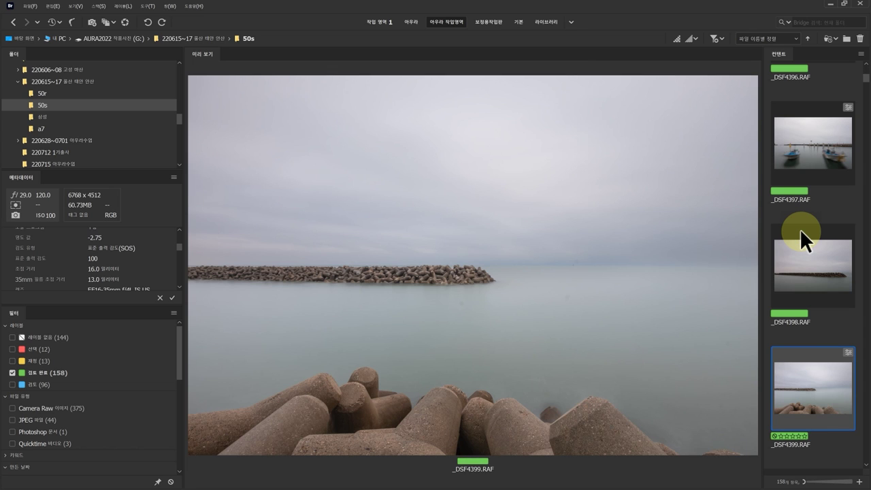
key(Right)
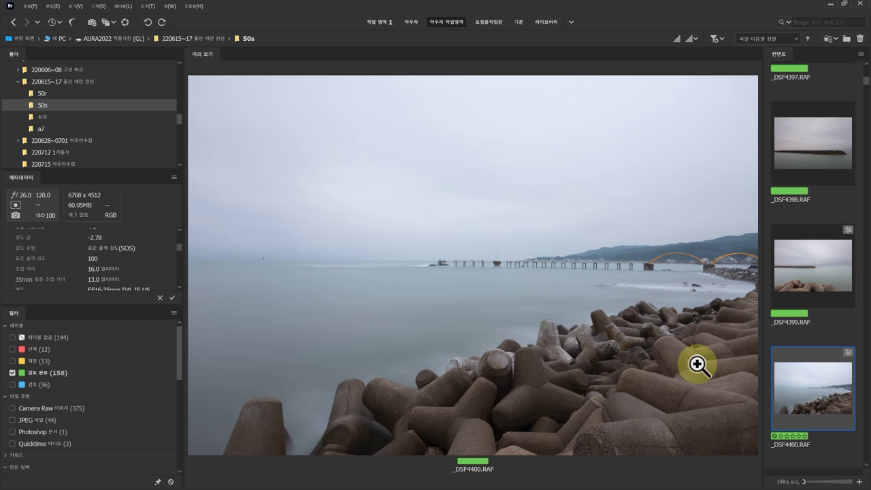
scroll(143, 266, up, 5)
scroll(142, 266, up, 5)
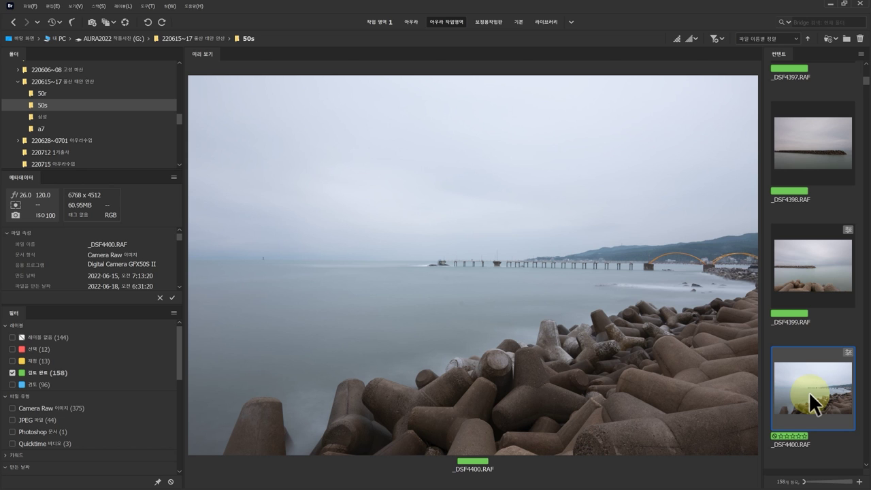
key(Down)
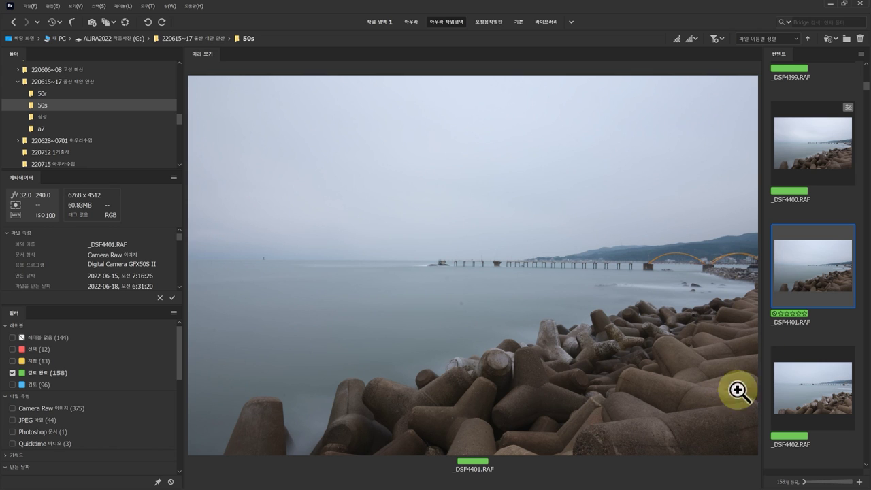
- Preview the seascape photos _DSF4402.RAF through _DSF4405.RAF one after another
click(788, 401)
key(Down)
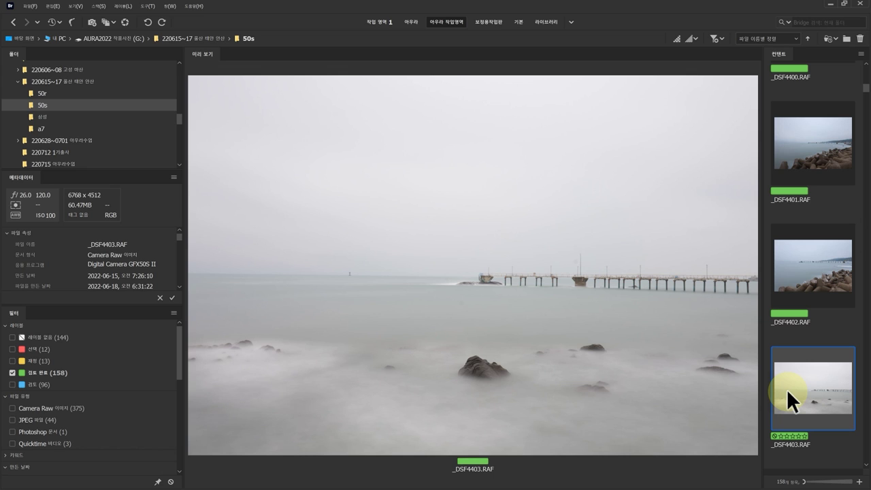
key(Down)
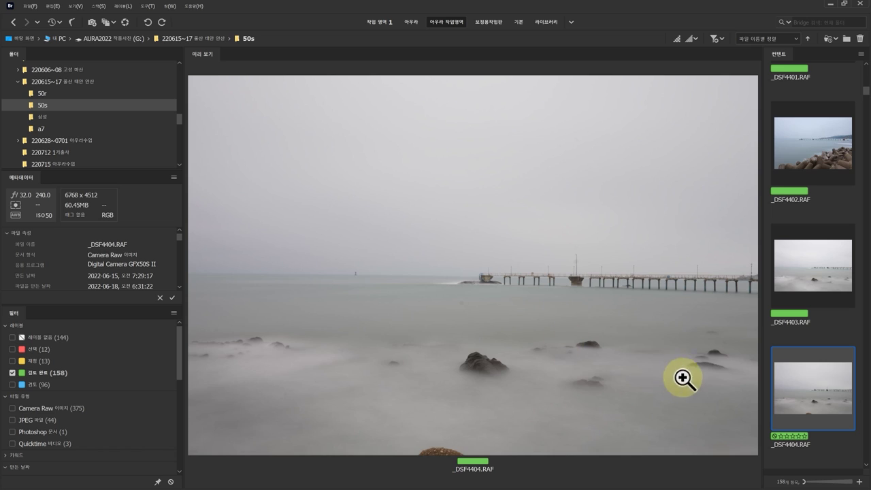
key(Down)
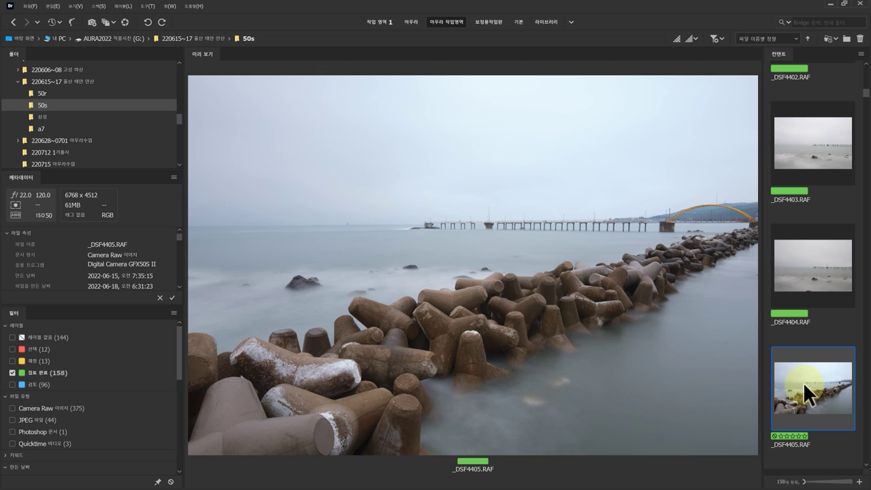
- Compare the arch bridge photo _DSF4406.RAF with the tetrapod breakwater photo _DSF4405.RAF
key(Down)
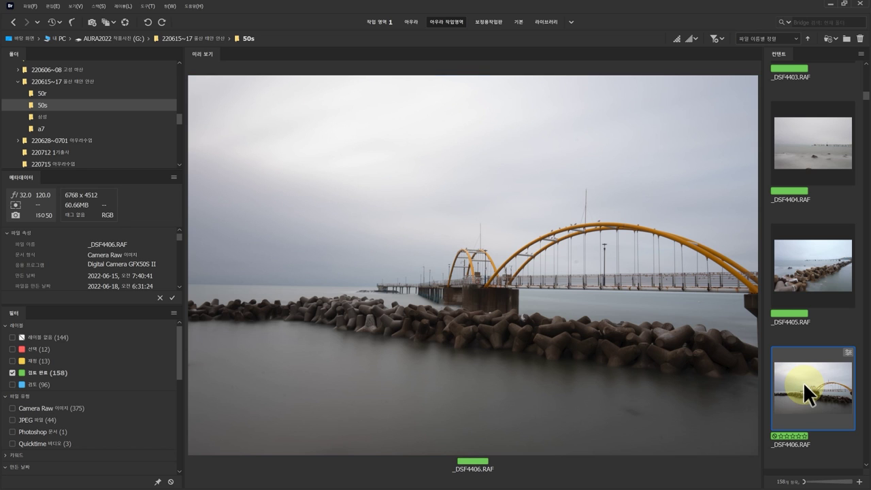
key(Up)
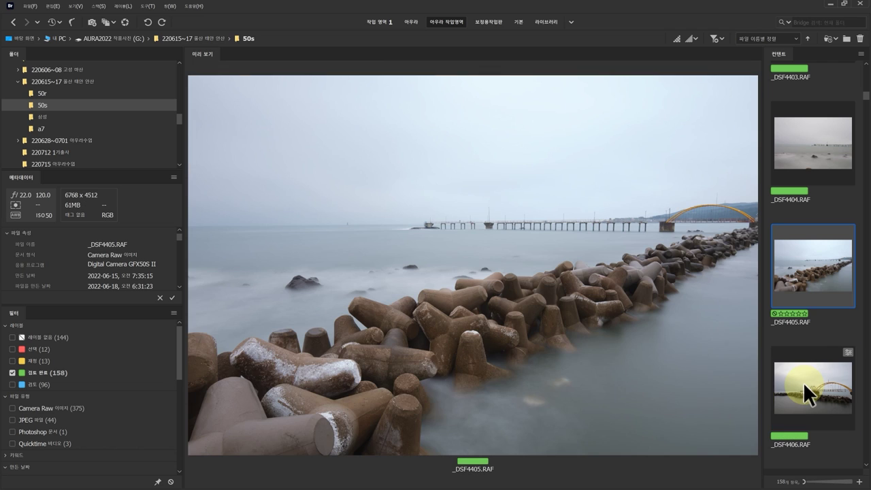
click(807, 378)
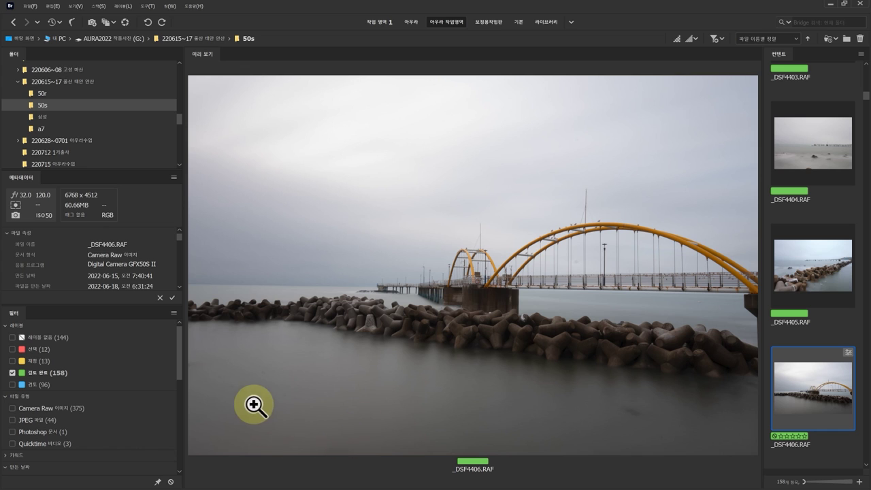
click(796, 285)
click(805, 366)
- Compare the black-and-white edit _DSF4407 복사.jpg with its colour original _DSF4407.RAF
key(Down)
key(Down)
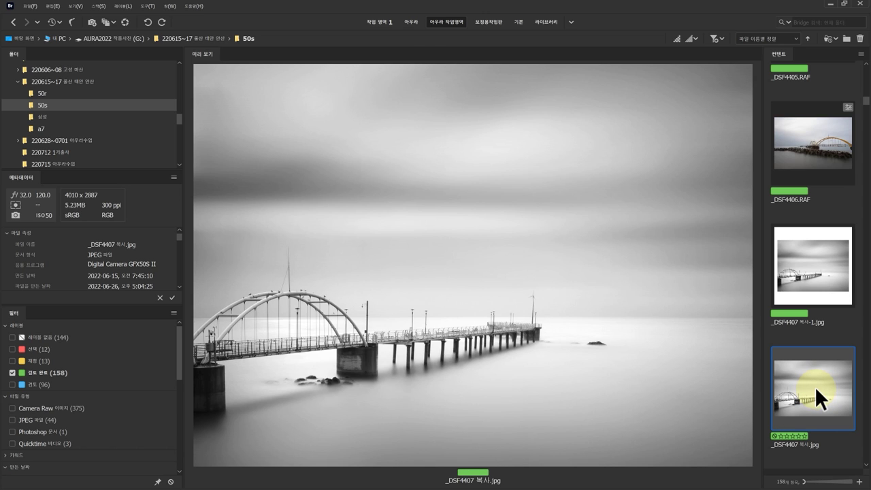
key(Down)
key(Up)
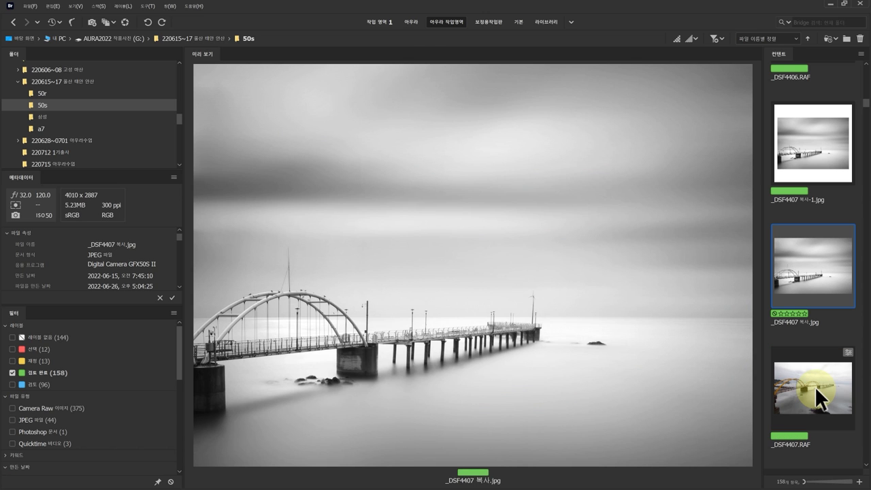
key(Down)
key(Down)
key(Up)
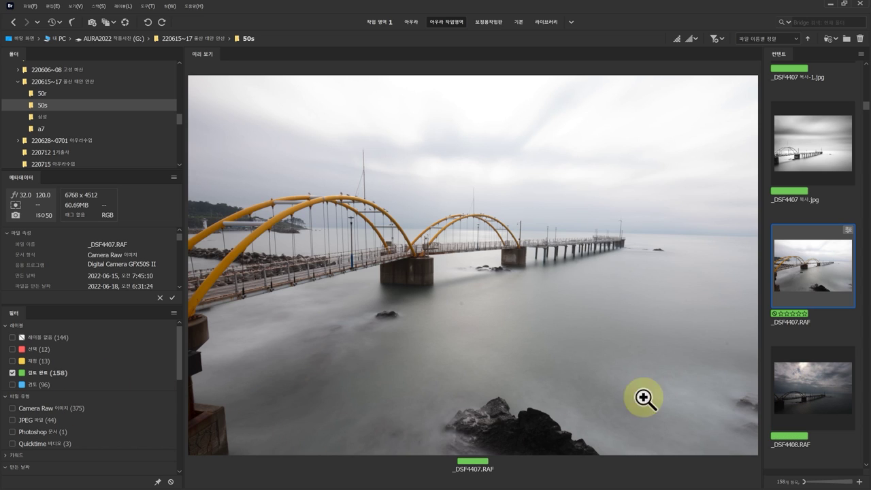
key(Up)
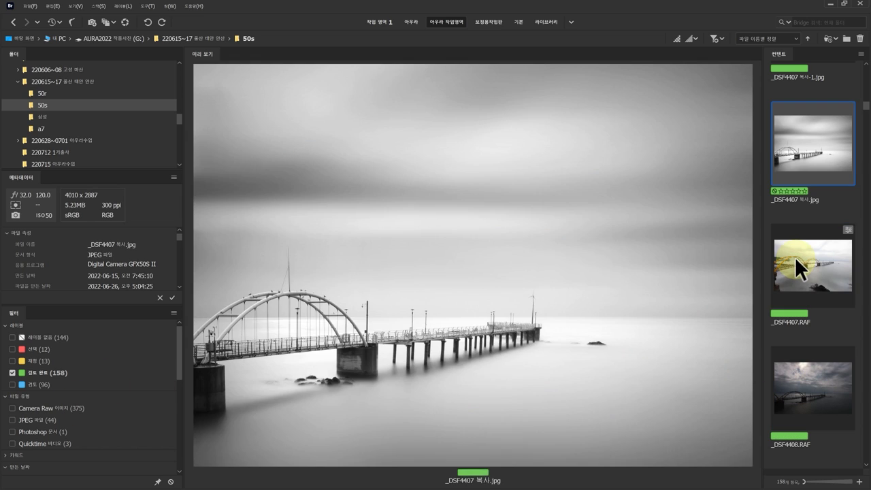
key(Up)
key(Down)
click(796, 347)
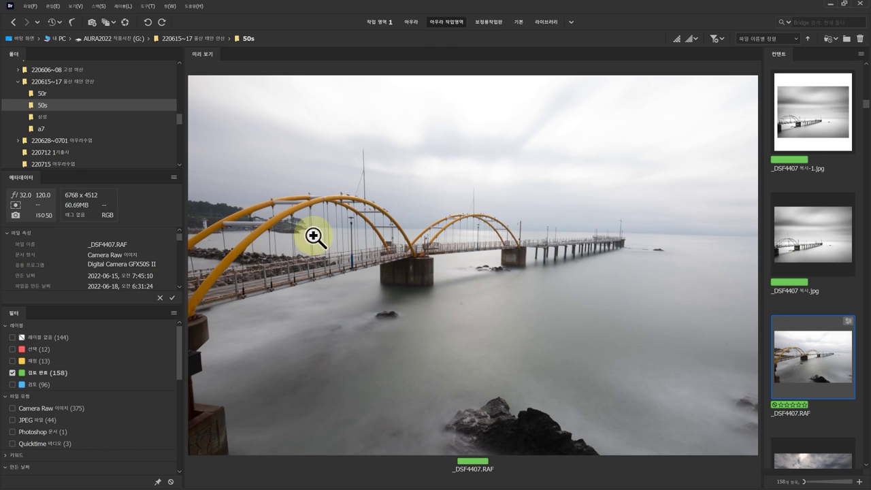
click(805, 246)
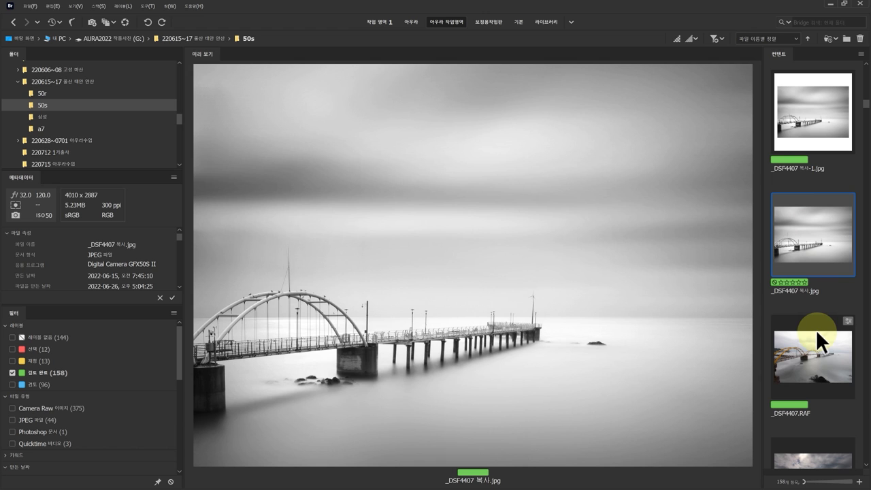
- Go through the dark pier exposures up to _DSF4429.RAF, examining how the clouds and light change between frames
key(Down)
key(Down)
key(Down)
key(Down)
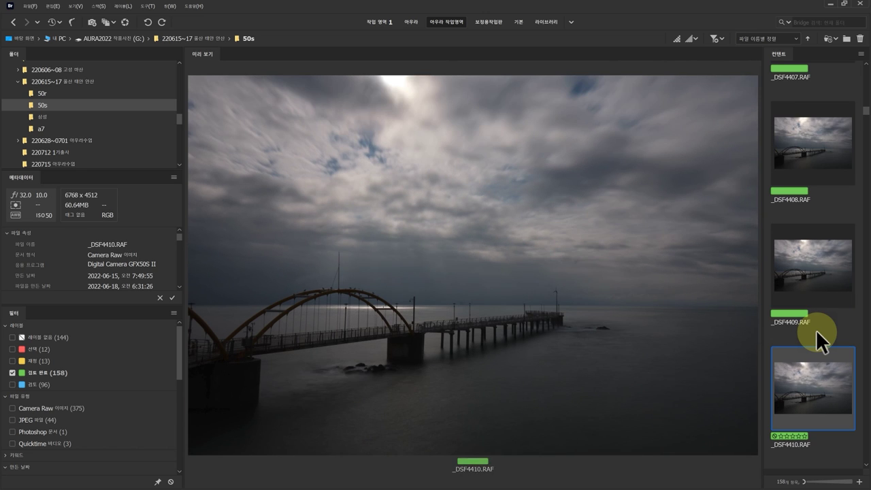
key(Down)
key(Down)
key(Down)
key(Down)
key(Down)
key(Down)
key(Down)
key(Down)
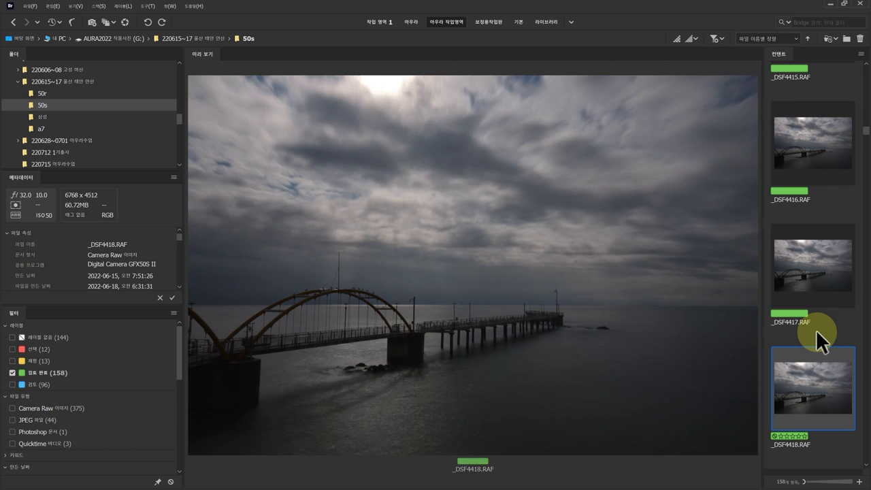
key(Down)
key(Down)
key(Down)
key(Down)
key(Down)
key(Down)
key(Down)
key(Down)
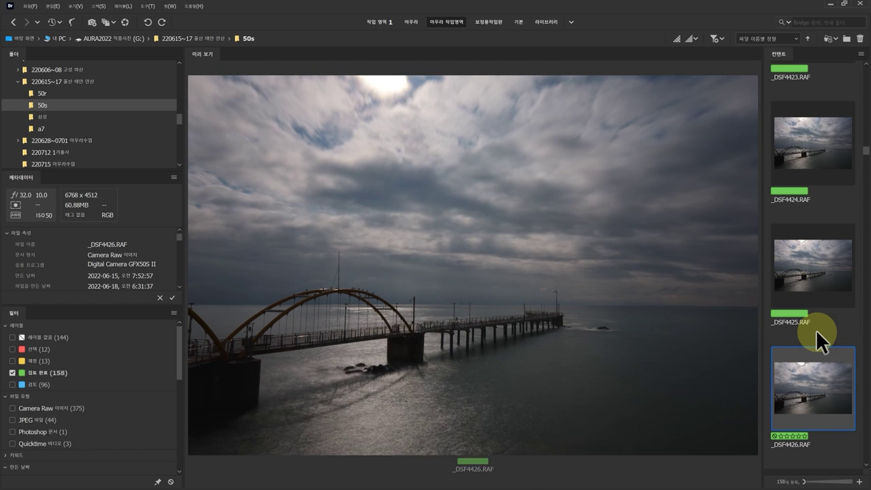
key(Down)
key(Down)
key(Down)
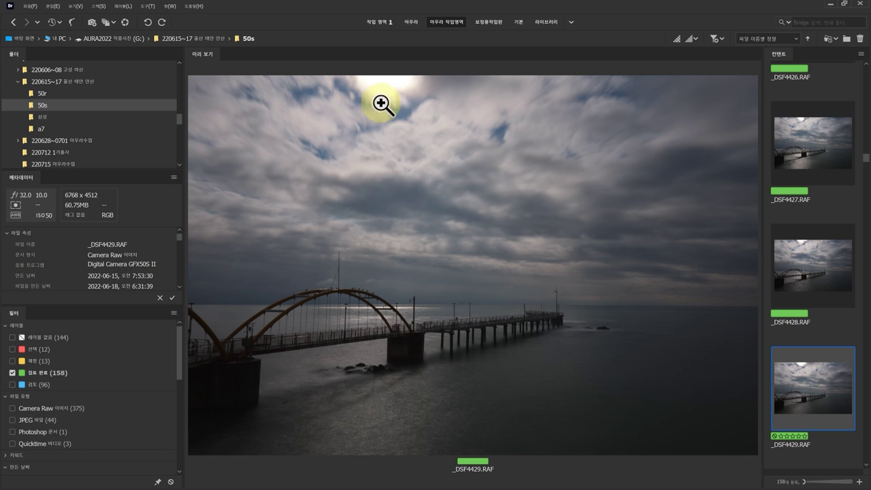
- Review the pier photos from _DSF4430.RAF to _DSF4441.RAF, including the brighter 30-second exposures
key(Down)
key(Down)
key(Down)
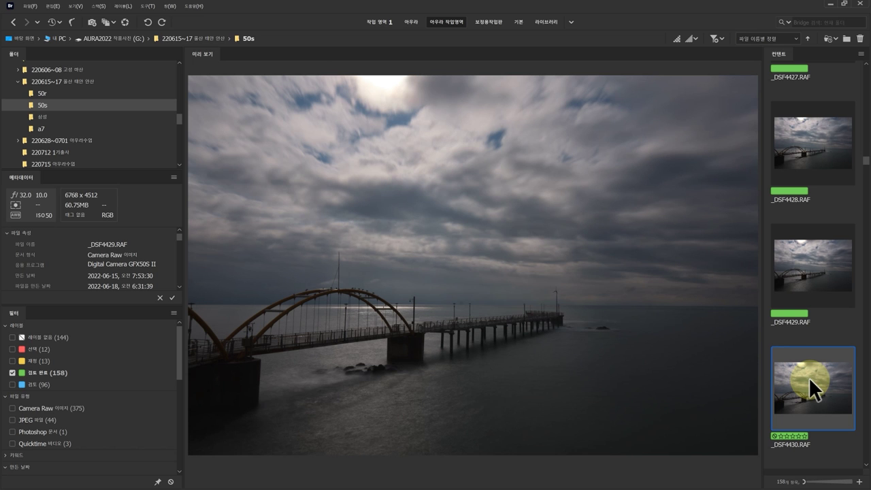
key(Down)
key(Down)
key(Down)
key(Down)
key(Down)
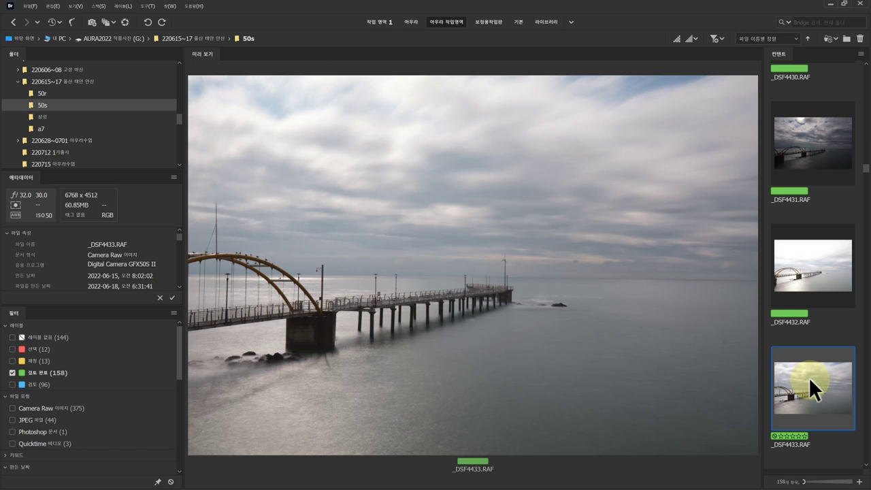
key(Down)
key(Down)
key(Down)
key(Down)
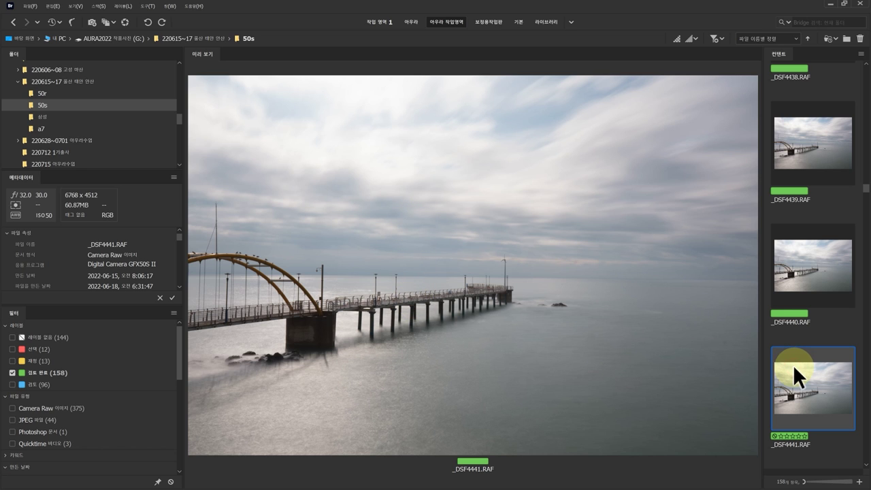
- Preview the pier and yellow arch bridge photos _DSF4442.RAF through _DSF4445.RAF
key(Down)
key(Down)
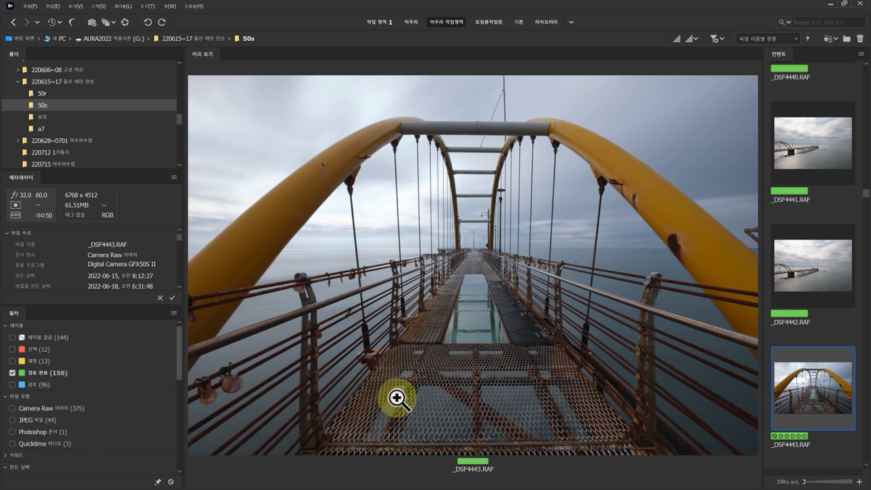
click(820, 383)
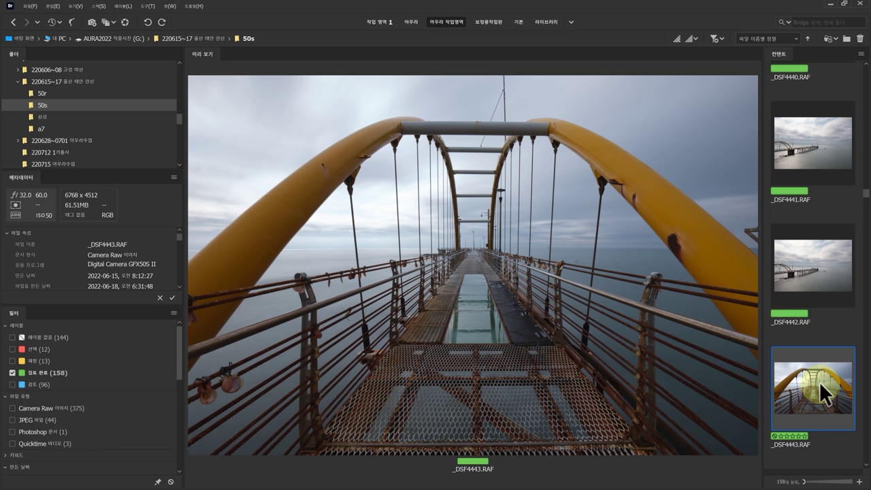
key(Down)
key(Down)
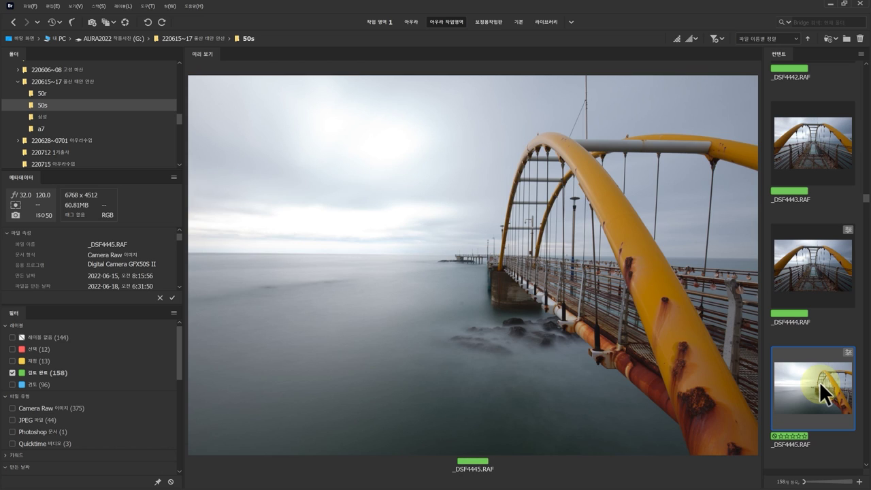
- Review the _DSF4446 edits and raw file, followed by the walkway photo _DSF4447.RAF and the vertical monochrome photo _DSF4448.RAF
key(Down)
key(Down)
key(Down)
key(Down)
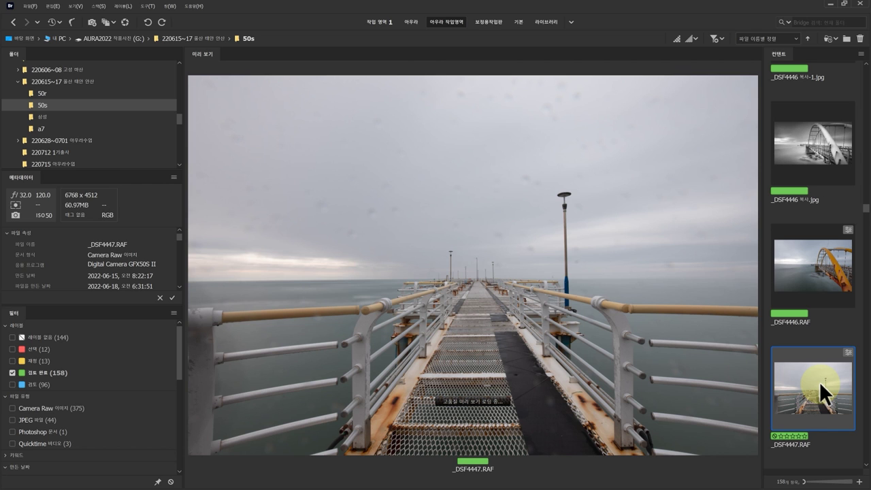
key(Down)
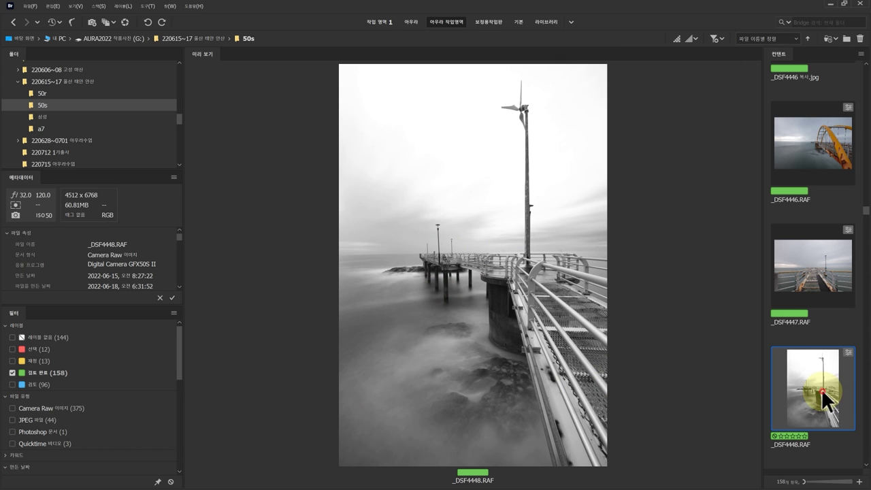
- Compare the symmetrical walkway long exposures _DSF4449.RAF and _DSF4450.RAF
key(Down)
key(Down)
key(Down)
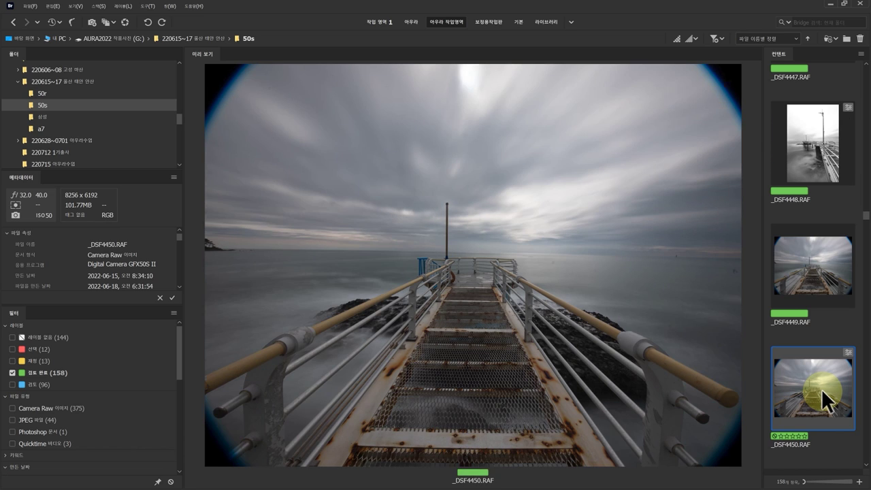
key(Up)
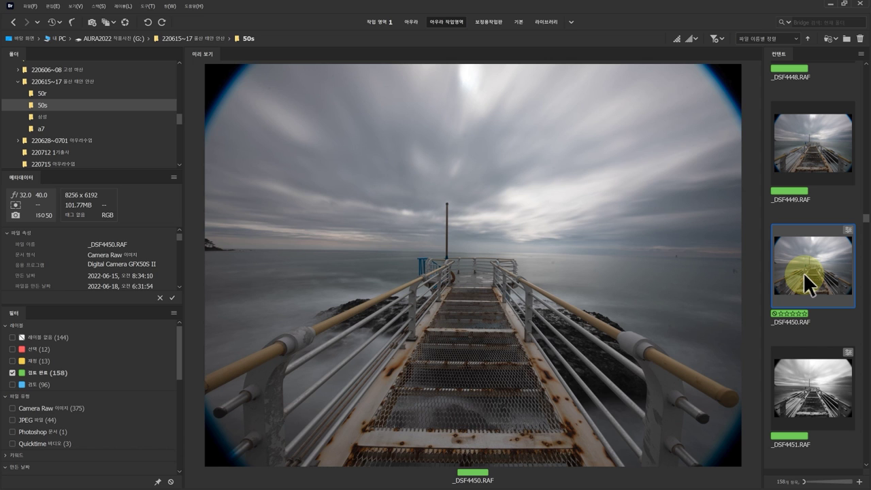
- Preview the photos from the monochrome walkway shot _DSF4451.RAF to the breaking-wave shot _DSF4458.RAF
key(Down)
key(Down)
key(Down)
key(Down)
key(Down)
key(Down)
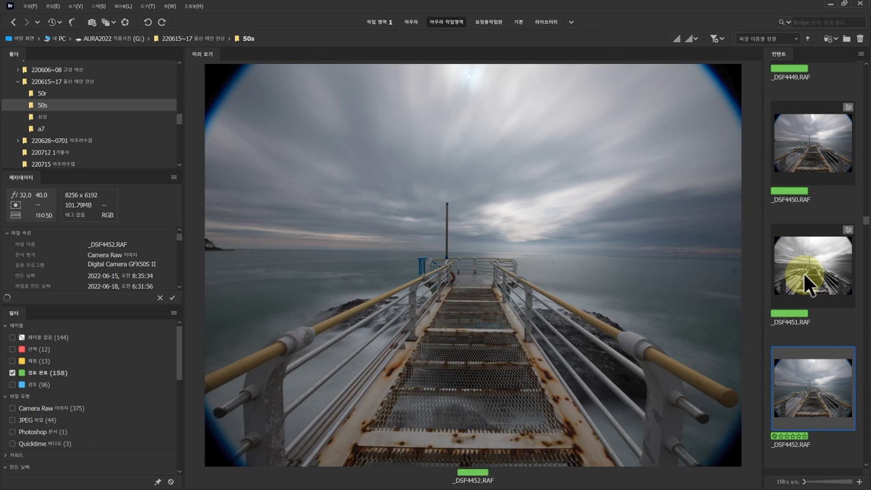
key(Down)
key(Down)
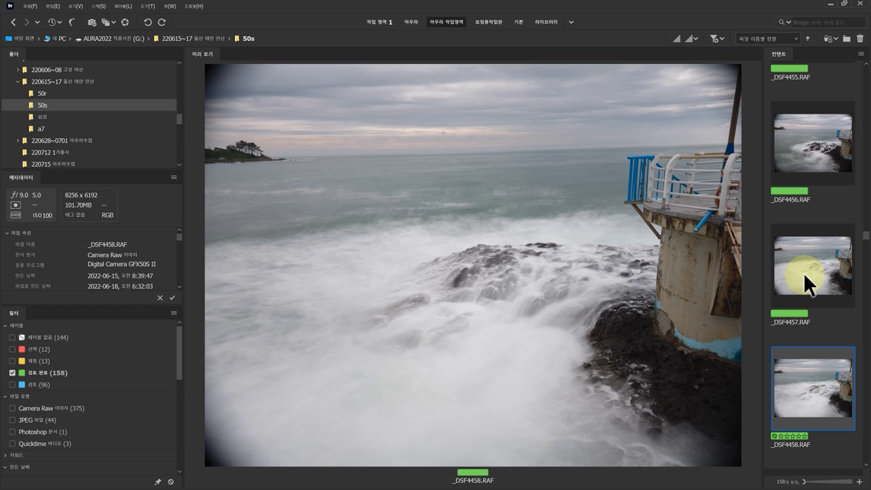
- Compare the wave photos beside the concrete pier base from _DSF4458.RAF to _DSF4465.RAF and examine their exposure settings
click(806, 380)
key(Down)
key(Up)
key(Down)
key(Down)
key(Down)
key(Down)
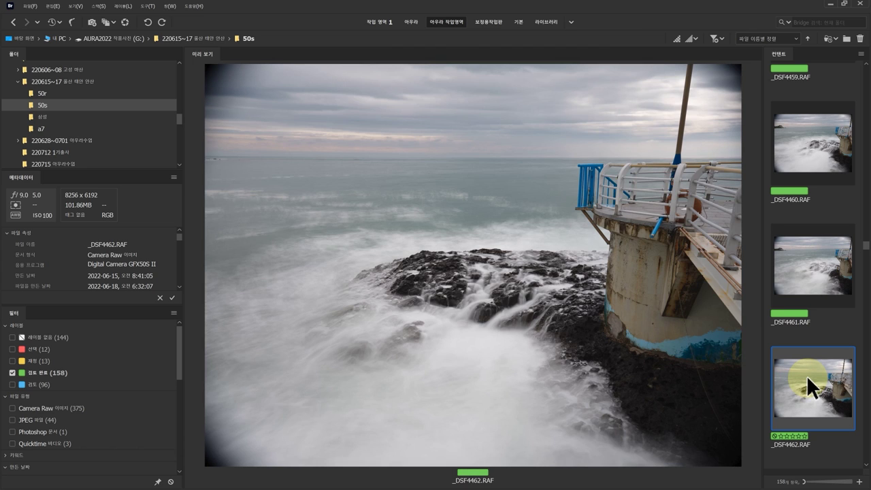
key(Down)
key(Down)
key(Down)
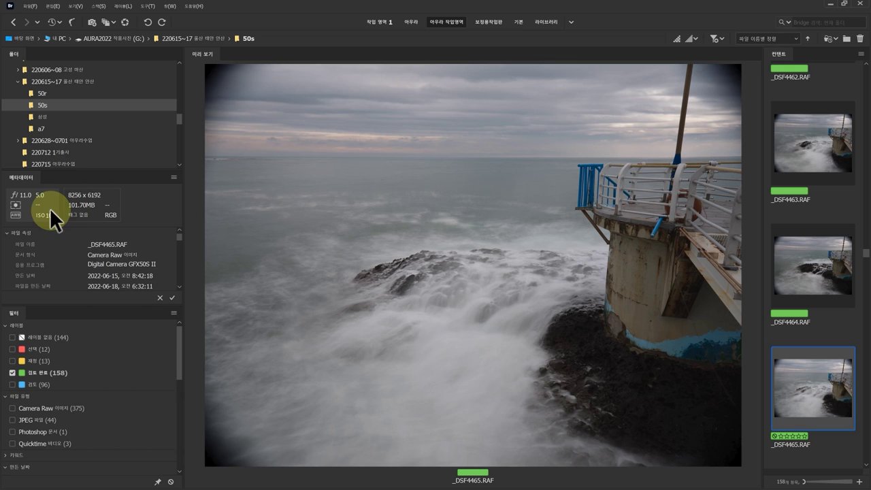
click(810, 387)
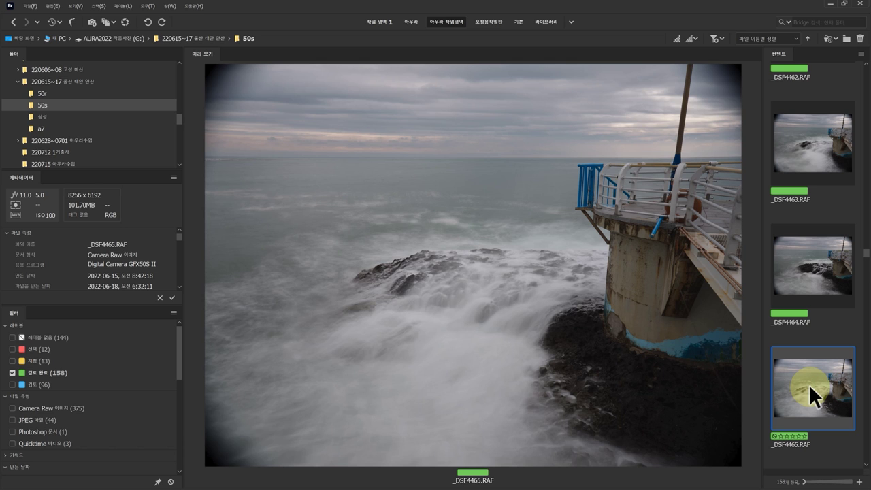
- Preview the wave photos beside the concrete pier base from _DSF4466.RAF through to the monochrome edit _DSF4476-1.jpg
key(Down)
key(Down)
key(Down)
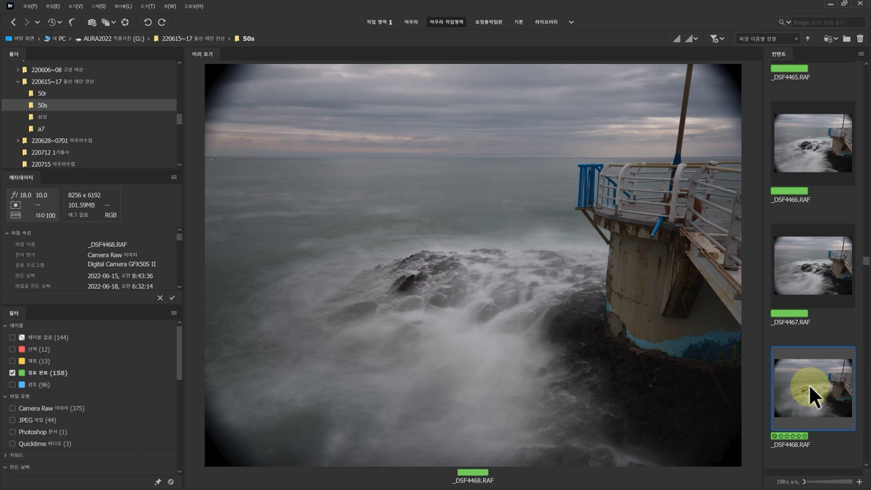
key(Down)
key(Down)
key(Down)
key(Down)
key(Down)
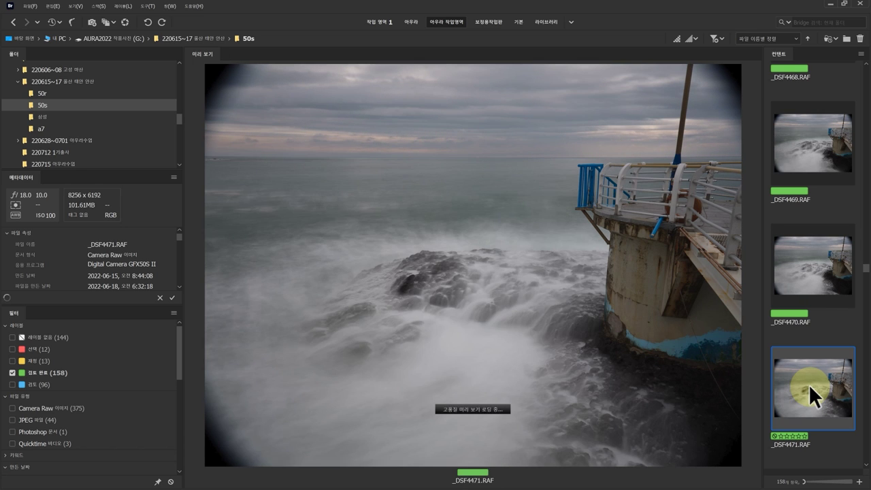
key(Down)
key(Down)
key(Down)
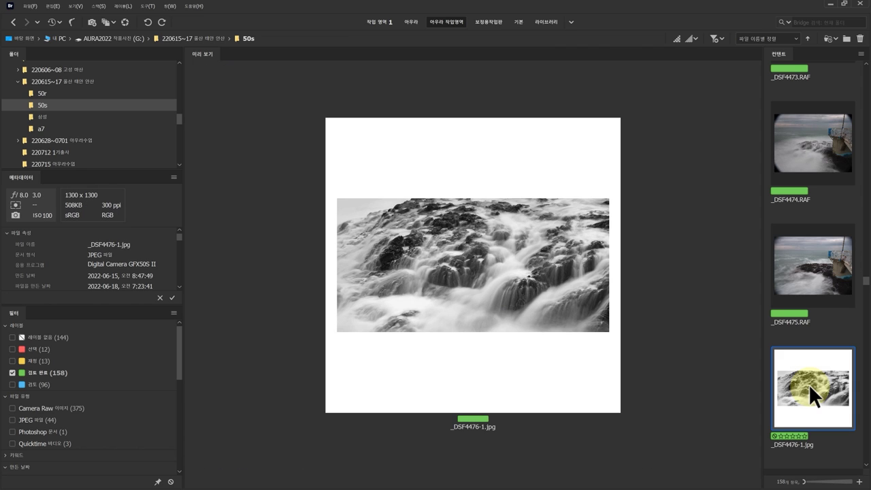
- Compare the pier photo _DSF4475.RAF with the monochrome crop _DSF4476.jpg and its source raw file _DSF4476.RAF
key(Up)
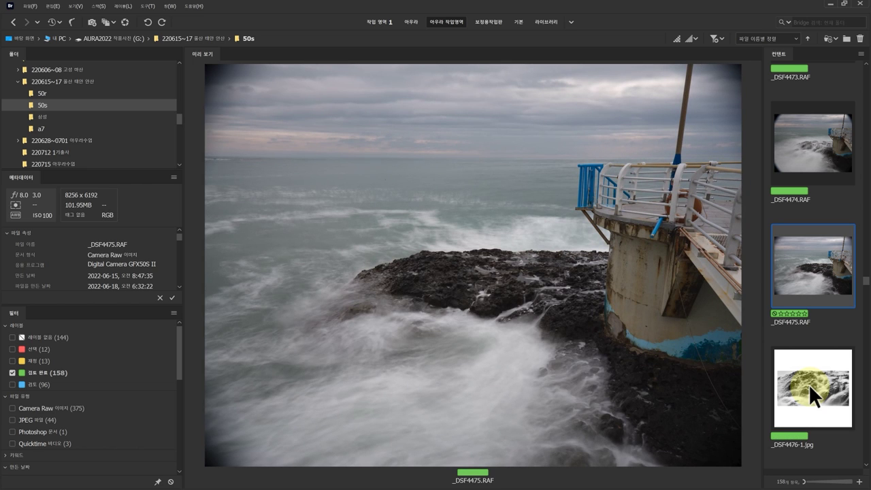
key(Down)
key(Down)
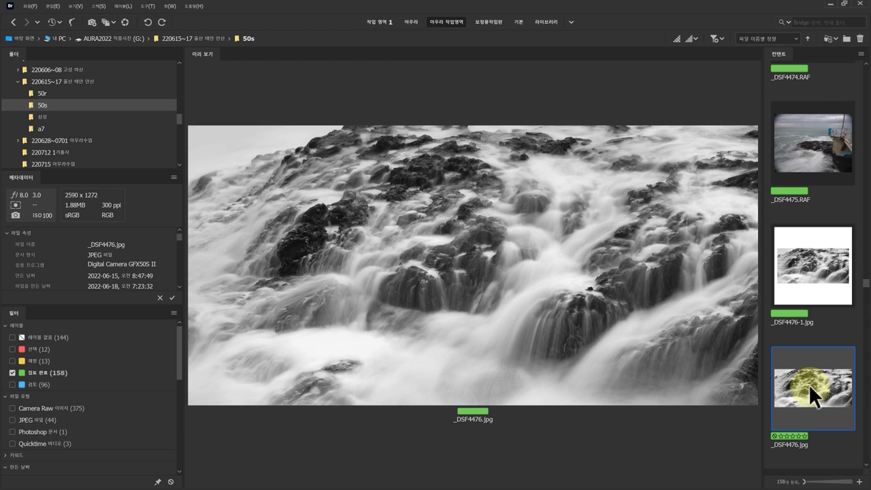
key(Down)
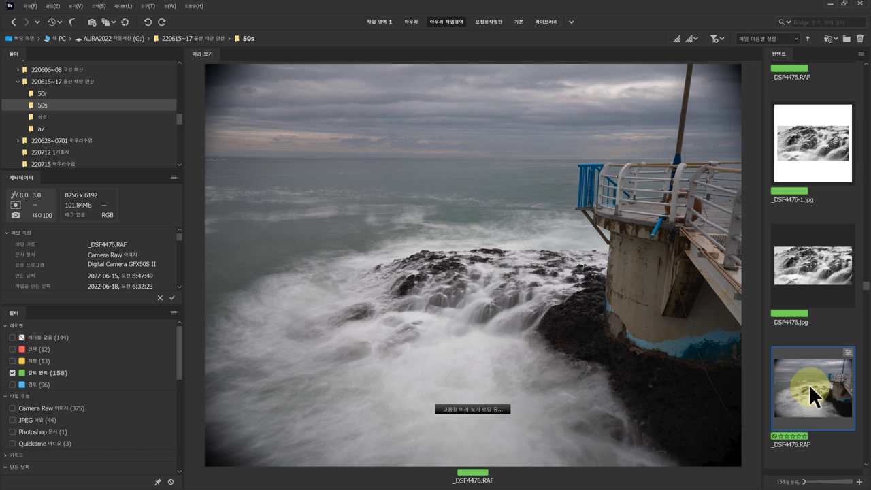
- Move on to the vertical shots of waves pouring over the rock and compare the neighbouring frames around _DSF4502.RAF and _DSF4503.RAF
key(Down)
key(Down)
key(Down)
key(Down)
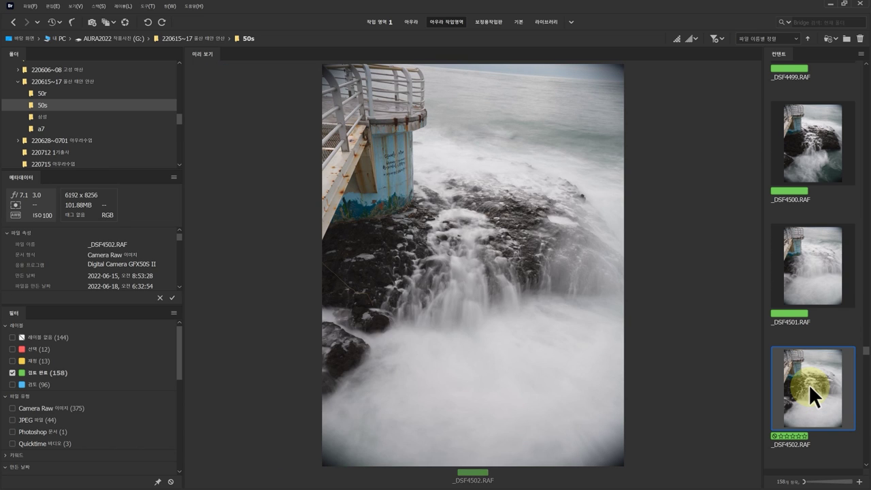
key(Up)
key(Up)
key(Down)
key(Down)
key(Down)
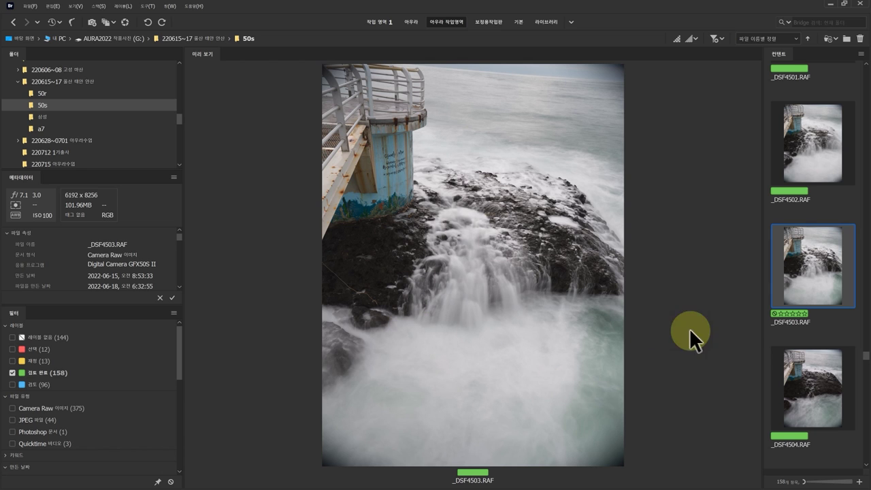
- Preview the photos following _DSF4503.RAF up to the distant pier long exposure _DSF4538.RAF
key(Down)
key(Down)
key(Down)
key(Down)
key(Down)
key(Down)
key(Down)
key(Down)
key(Down)
key(Down)
key(Down)
key(Down)
key(Down)
key(Down)
key(Down)
key(Down)
key(Down)
key(Down)
key(Down)
key(Down)
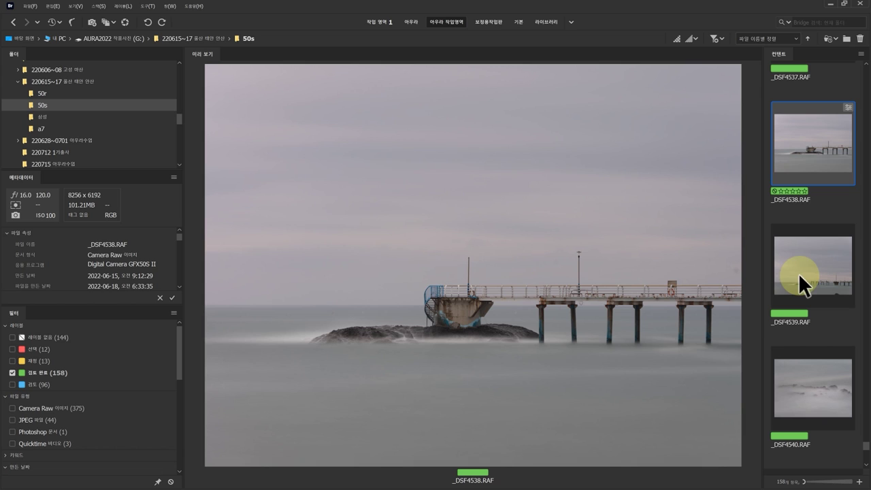
- Examine the metadata of _DSF4538.RAF, from the file properties down to the focal length and lens
scroll(124, 272, down, 3)
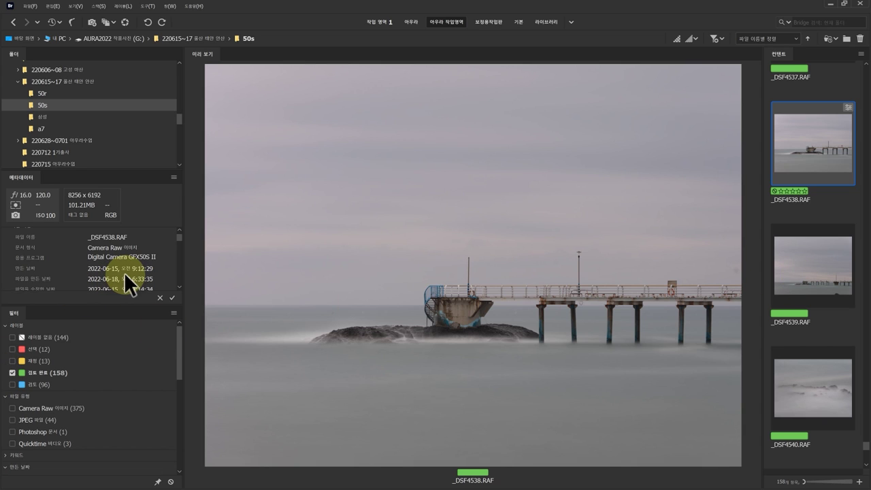
scroll(125, 273, up, 3)
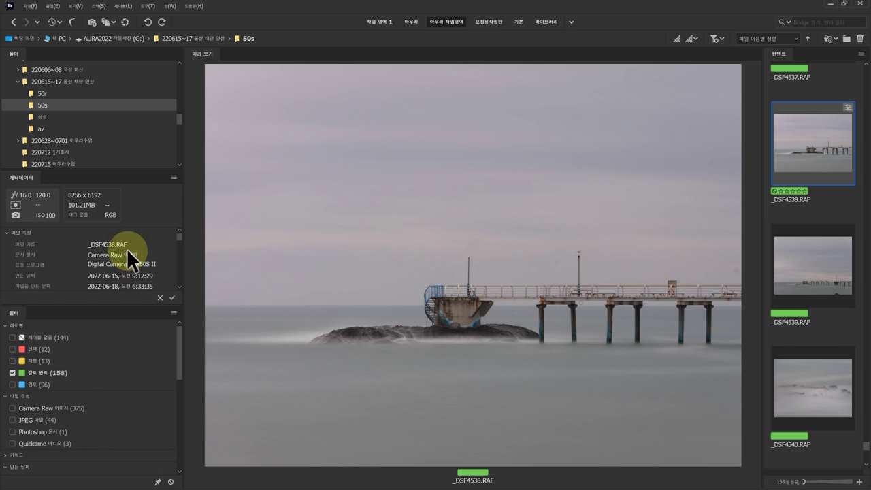
scroll(152, 256, down, 10)
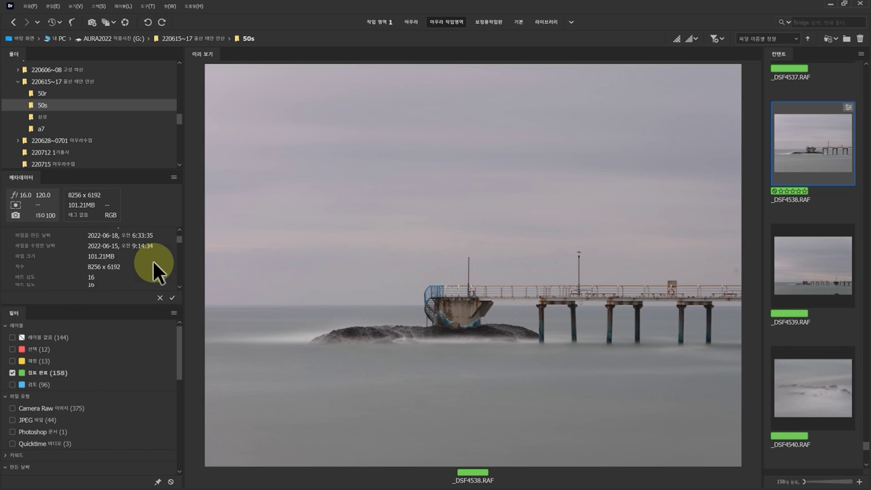
scroll(153, 261, down, 8)
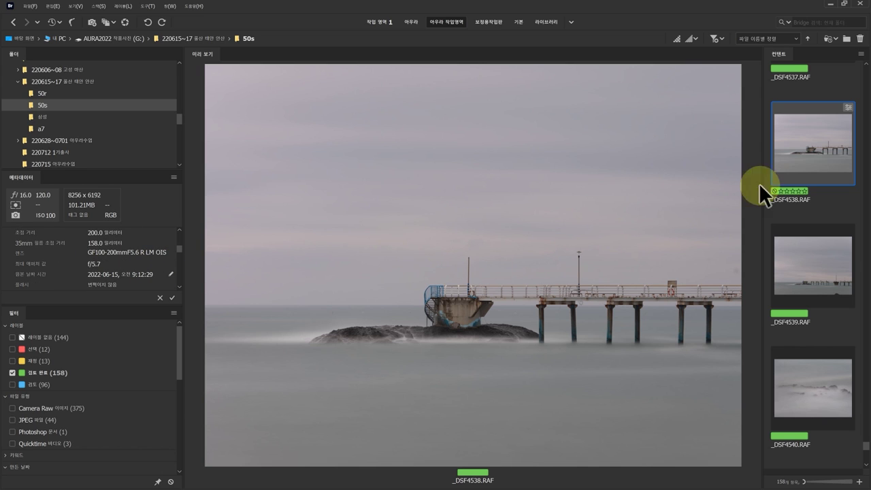
- Compare the framing and focal length of the pier photos _DSF4538.RAF and _DSF4539.RAF
key(Down)
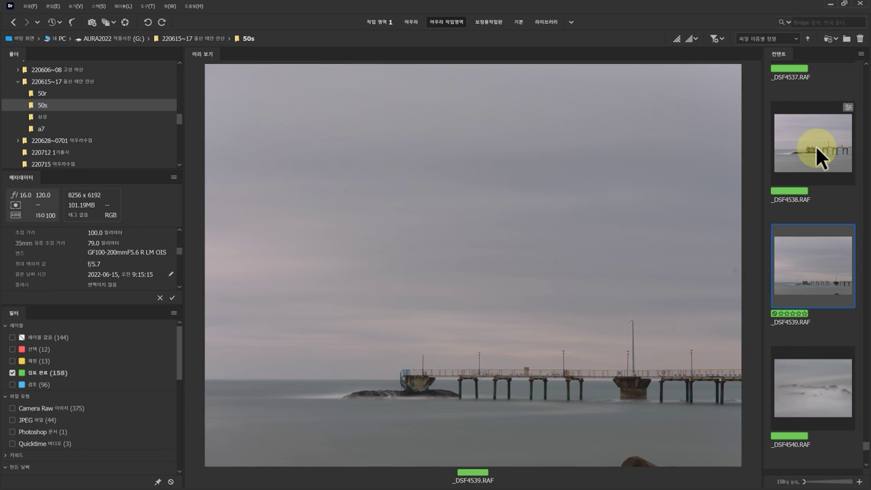
key(Up)
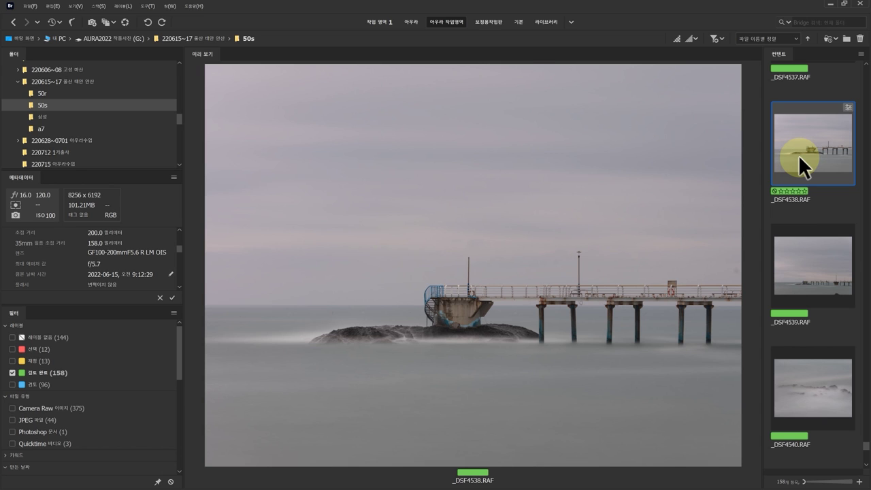
key(Down)
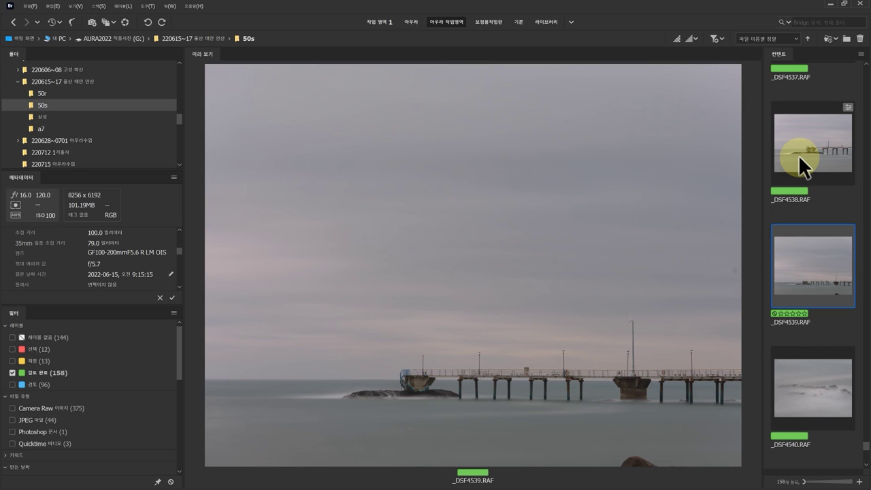
key(Up)
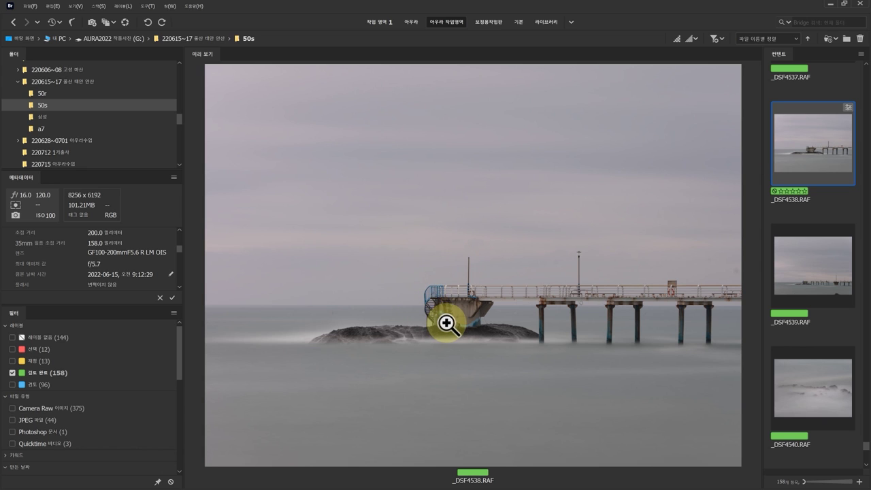
click(813, 283)
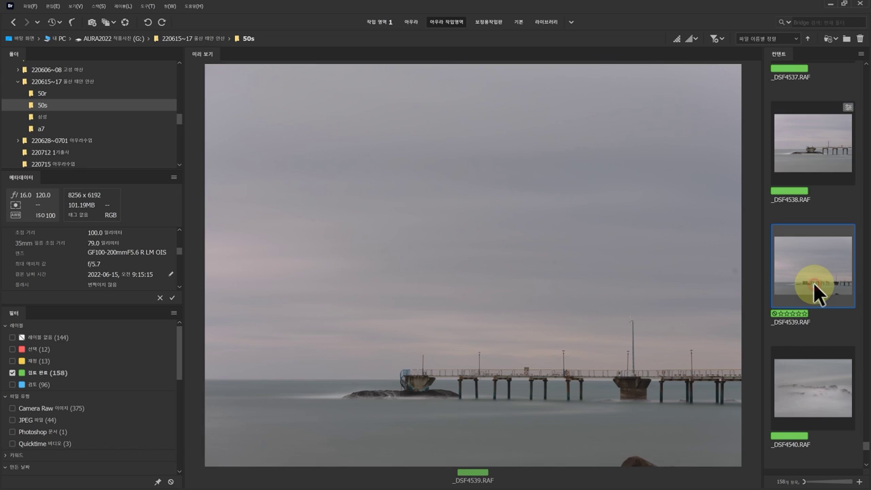
- Preview the long exposures after _DSF4539.RAF up to the tetrapod and yellow bridge photo _DSF4545.RAF
key(Down)
key(Down)
key(Down)
key(Down)
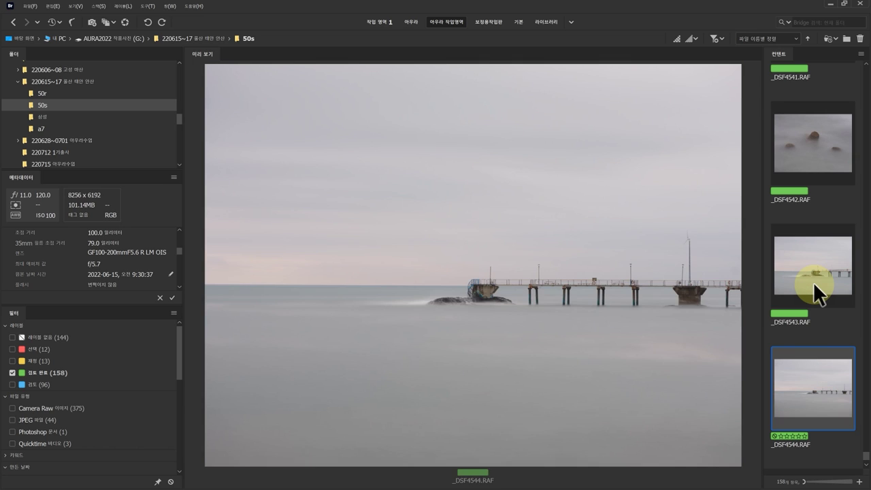
key(Down)
key(Down)
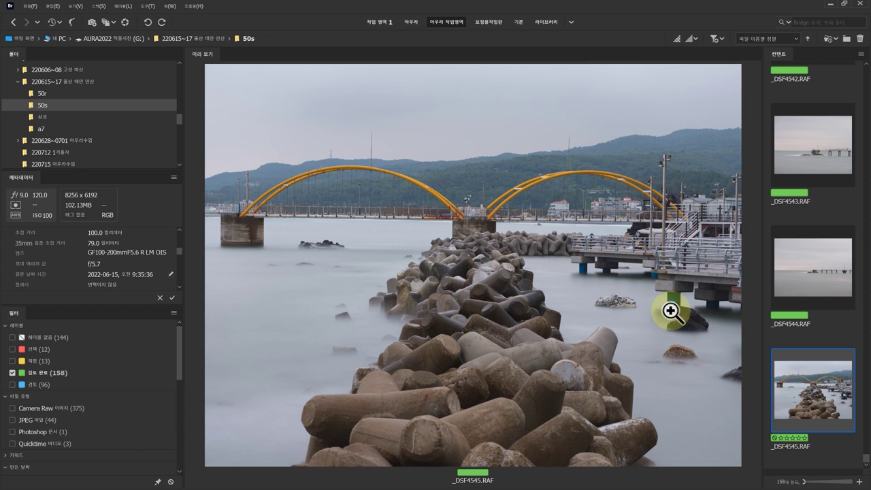
- Return to the yellow arch bridge photos and compare the monochrome edit _DSF4446 복사.jpg with the raw file _DSF4446.RAF
scroll(782, 354, up, 10)
click(806, 220)
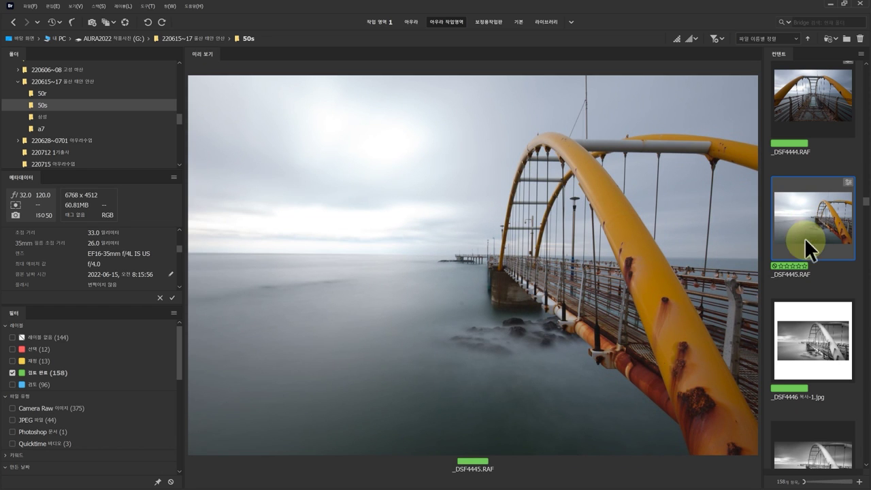
scroll(807, 270, down, 2)
click(805, 254)
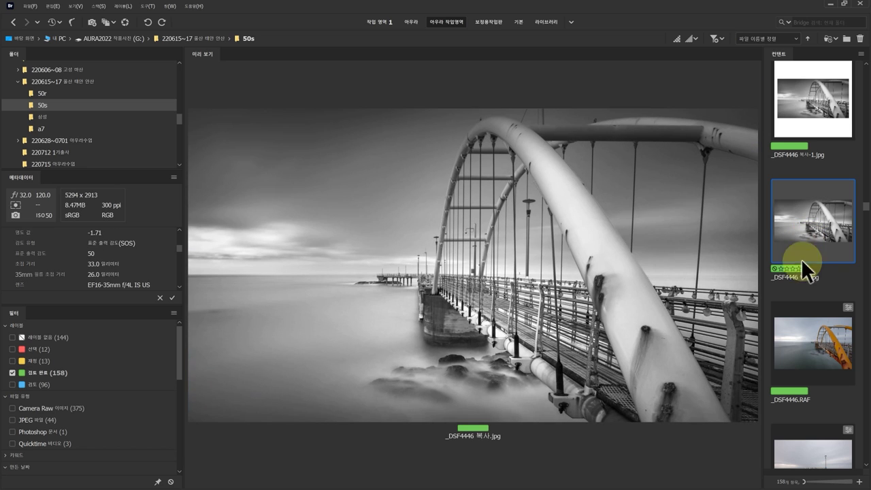
click(801, 352)
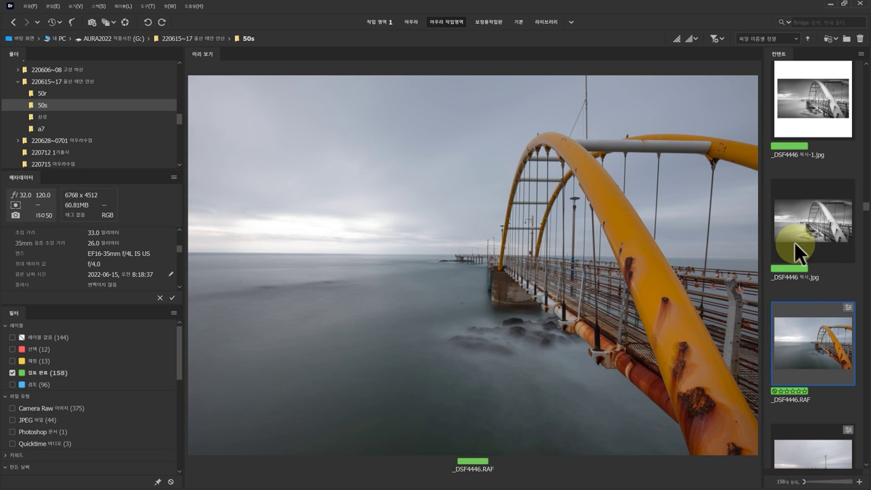
click(793, 223)
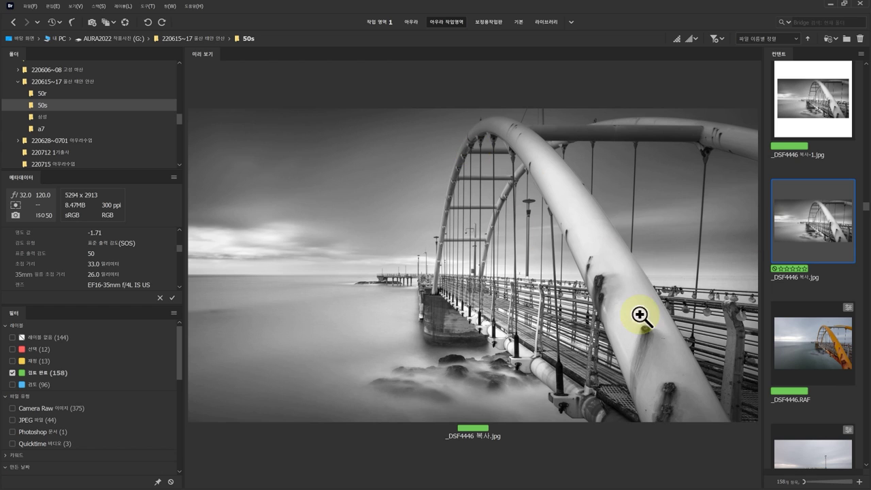
click(788, 344)
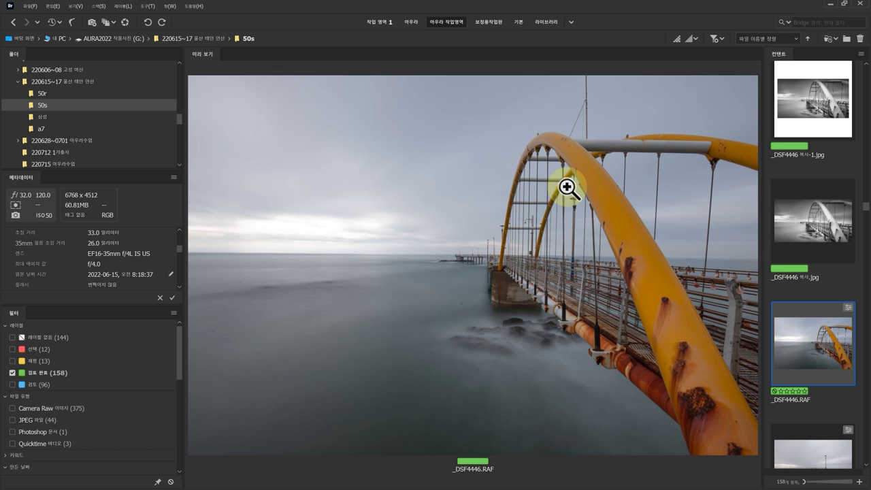
click(817, 221)
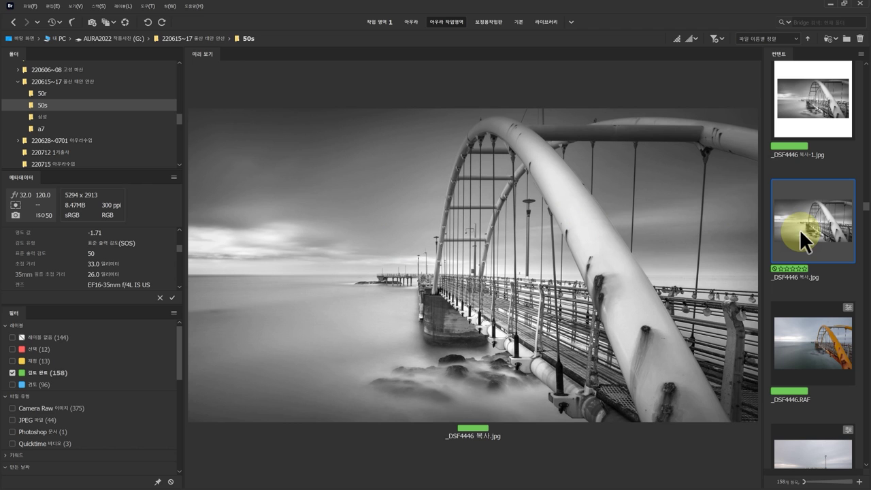
- Send the monochrome edit _DSF4446 복사.jpg to Camera Raw and open it in Photoshop
key(ctrl+r)
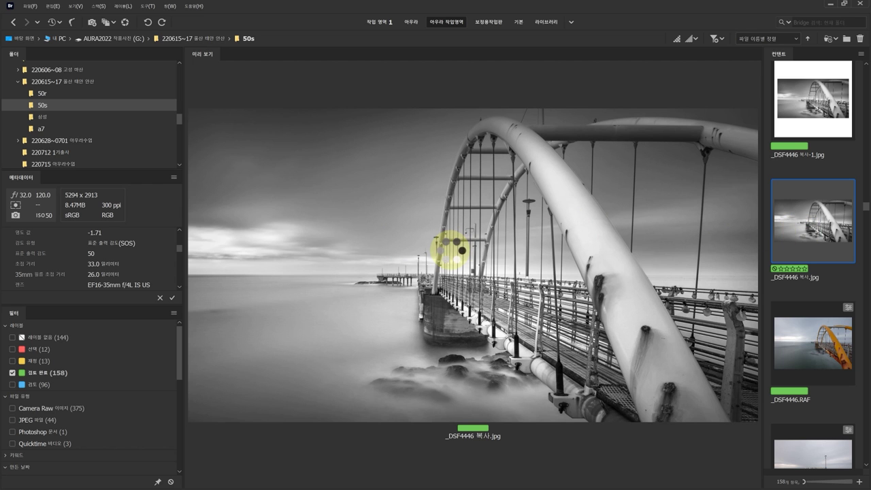
key(Escape)
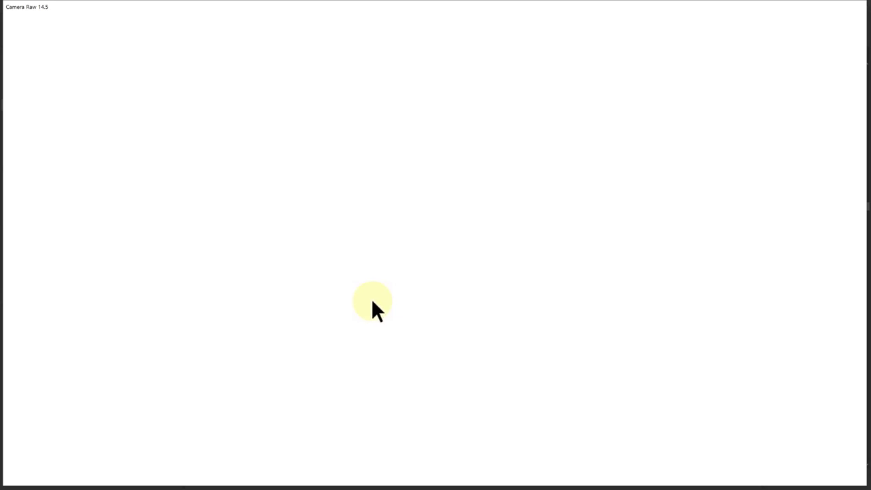
key(ctrl+o)
- Crop the bridge photo to a 1:1 square framing the sea, the distant pier, the concrete pillar and the arch's near curve
key(c)
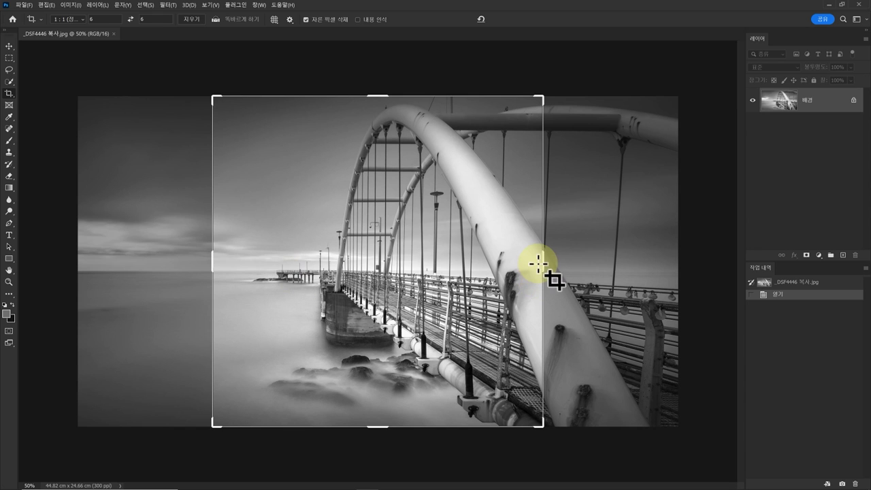
drag(544, 265, 518, 269)
drag(418, 287, 439, 300)
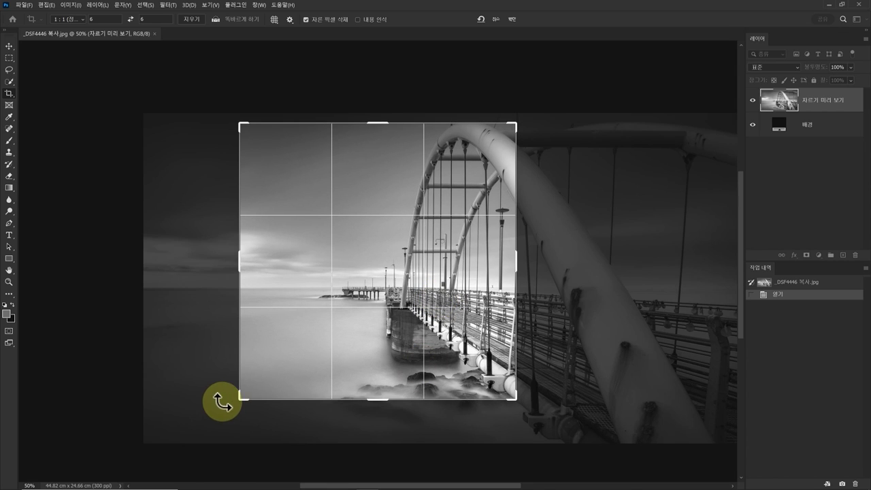
drag(242, 402, 234, 406)
drag(325, 376, 327, 379)
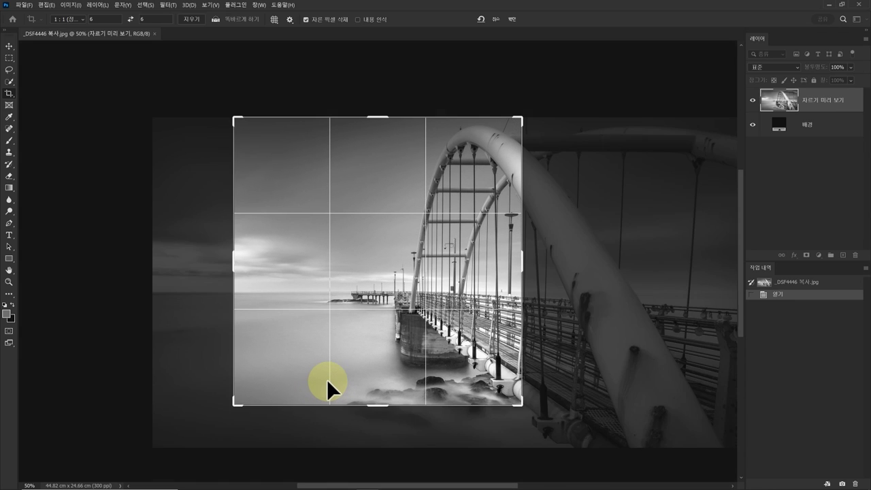
drag(368, 116, 371, 121)
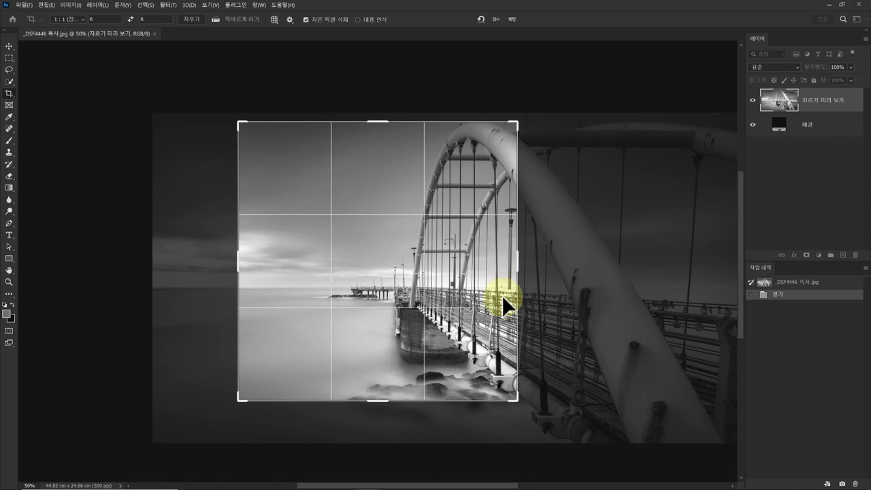
drag(485, 355, 375, 378)
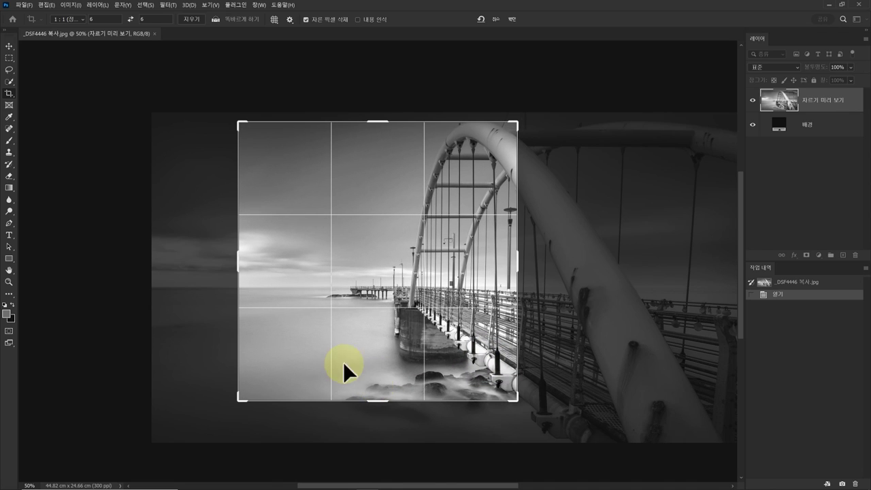
key(Return)
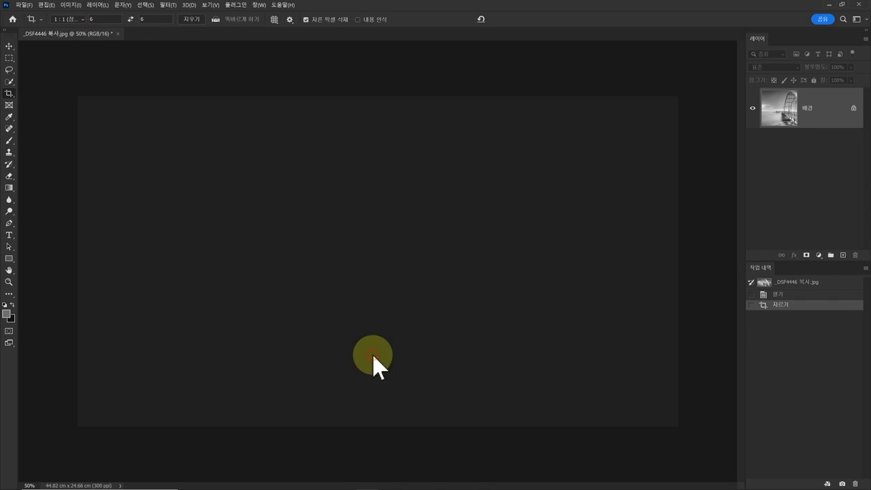
key(z)
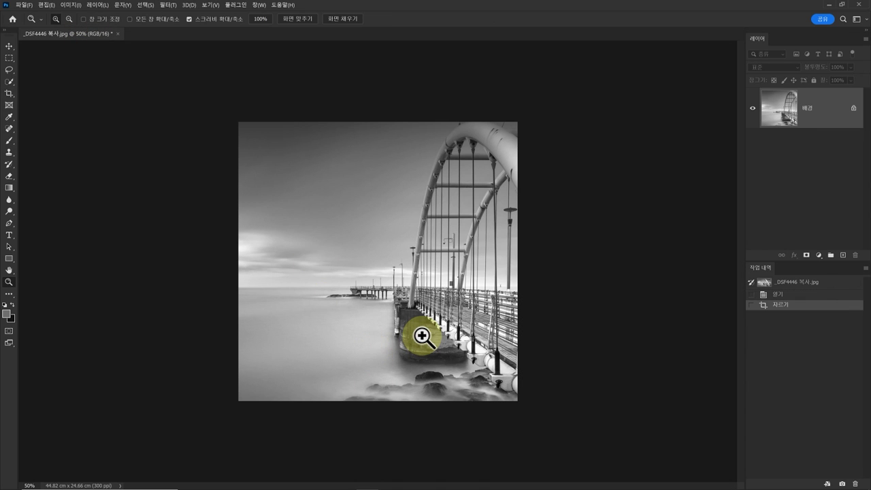
alt+click(422, 338)
alt+click(410, 323)
alt+click(411, 321)
alt+click(403, 308)
alt+click(394, 294)
click(392, 290)
click(388, 284)
click(388, 285)
click(388, 284)
click(388, 284)
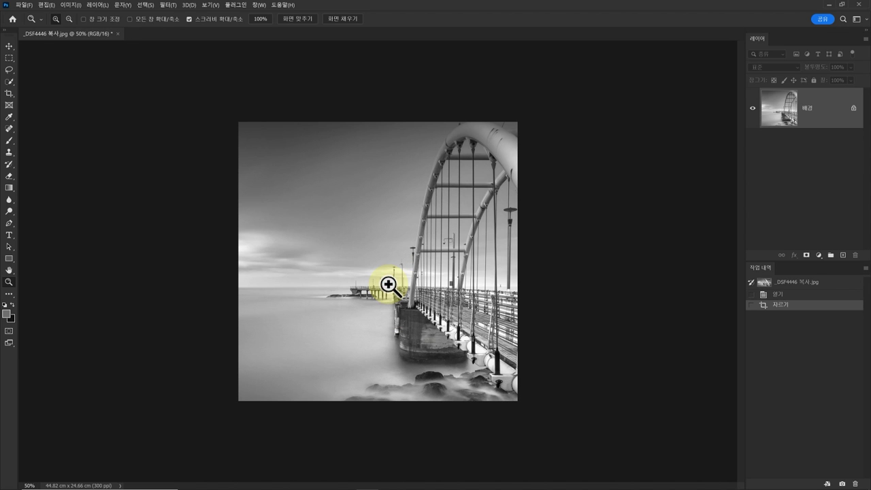
- Compare the uncropped bridge photo with its square crop through the history states
click(777, 297)
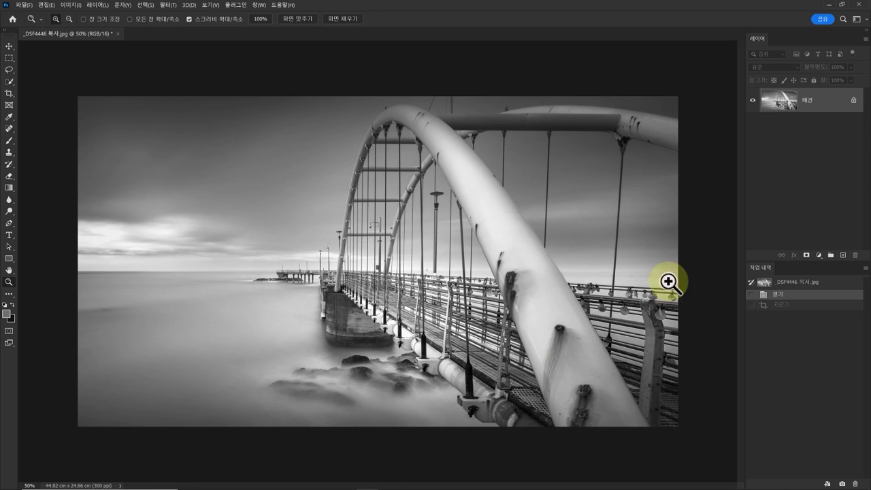
click(782, 305)
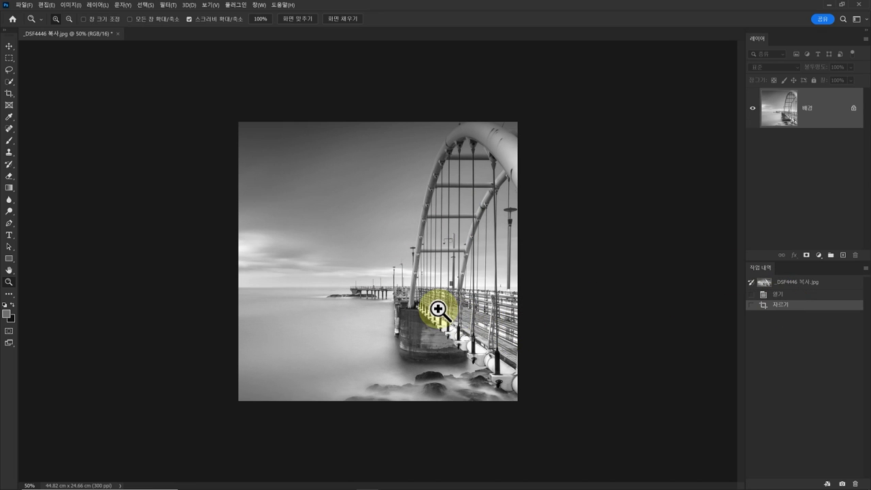
- Try a tighter 1:1 crop of the bridge photo, trimming the arch's outer curve, the lamp post and most of the foreground rocks
key(c)
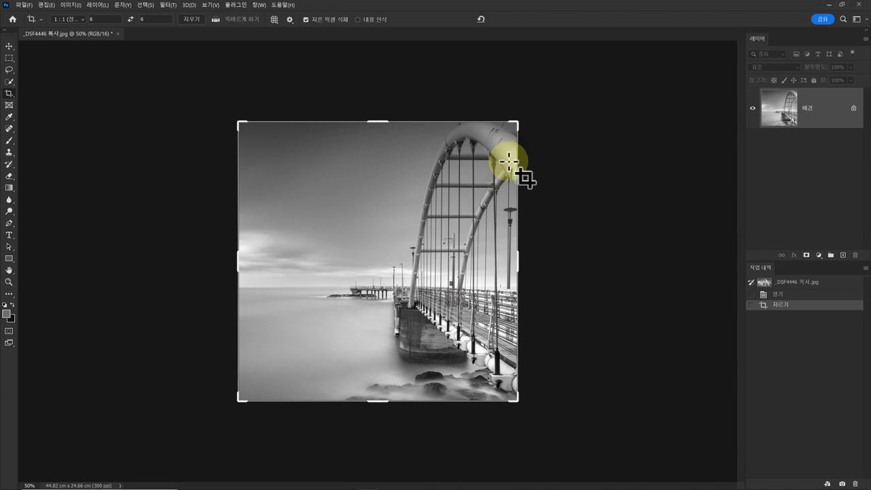
drag(494, 153, 500, 199)
drag(510, 258, 505, 259)
drag(470, 284, 471, 286)
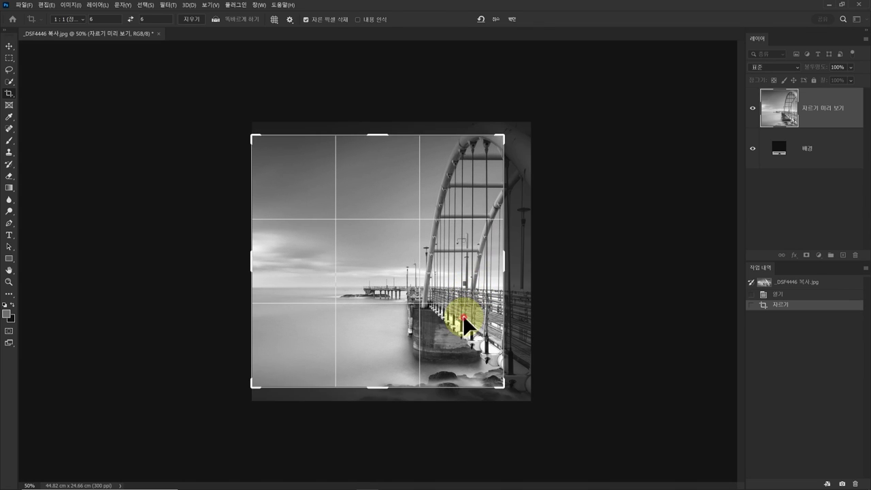
key(Return)
key(z)
click(449, 316)
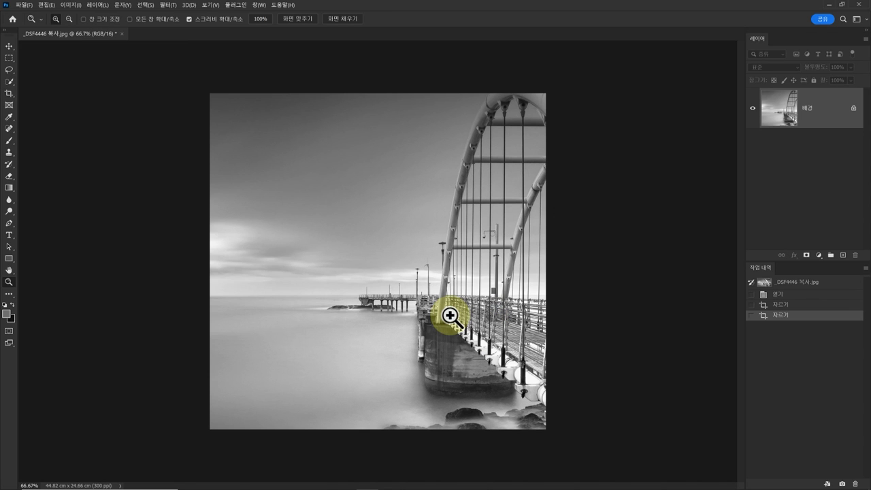
- Compare the uncropped photo, the first square crop and the tighter second crop by switching between their history states
click(777, 294)
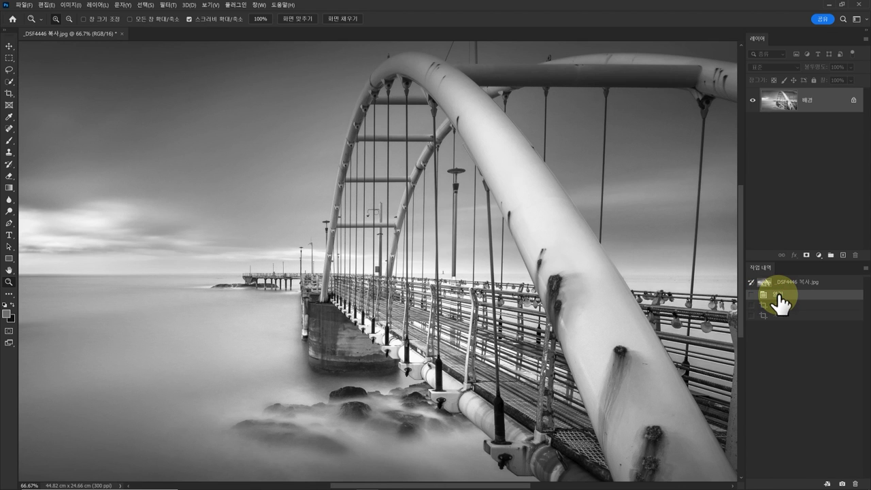
alt+click(594, 365)
click(777, 306)
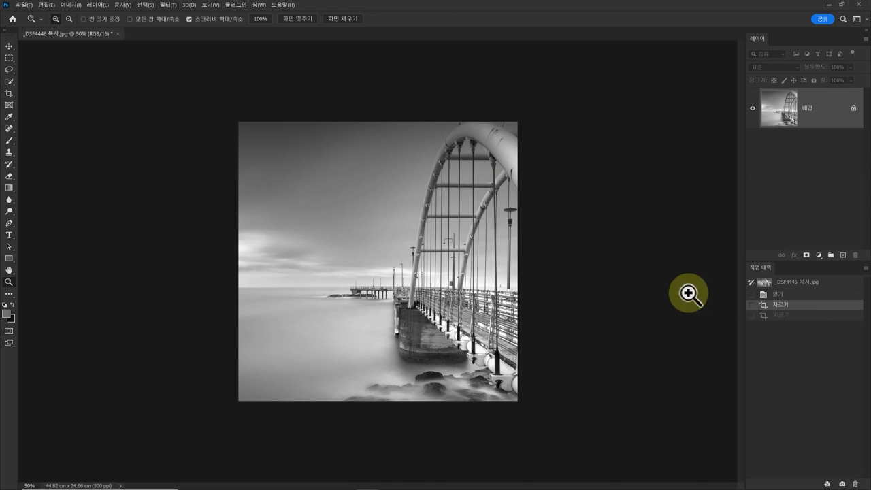
click(784, 316)
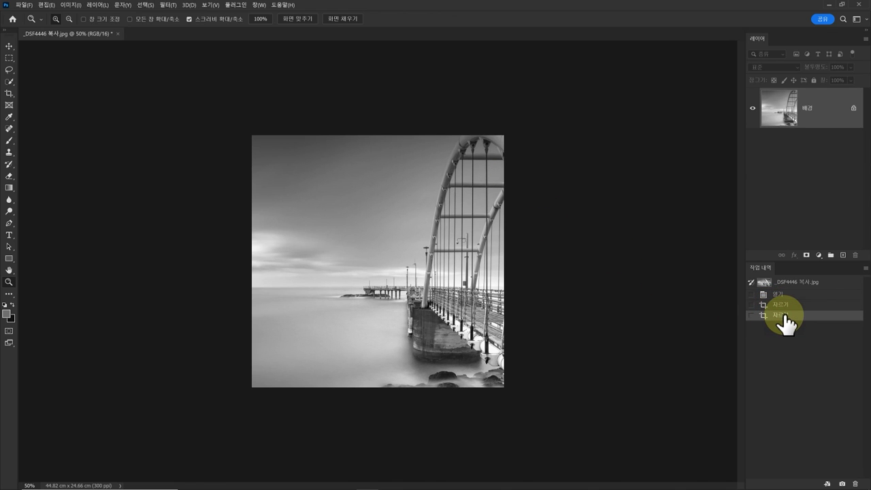
click(781, 305)
click(782, 316)
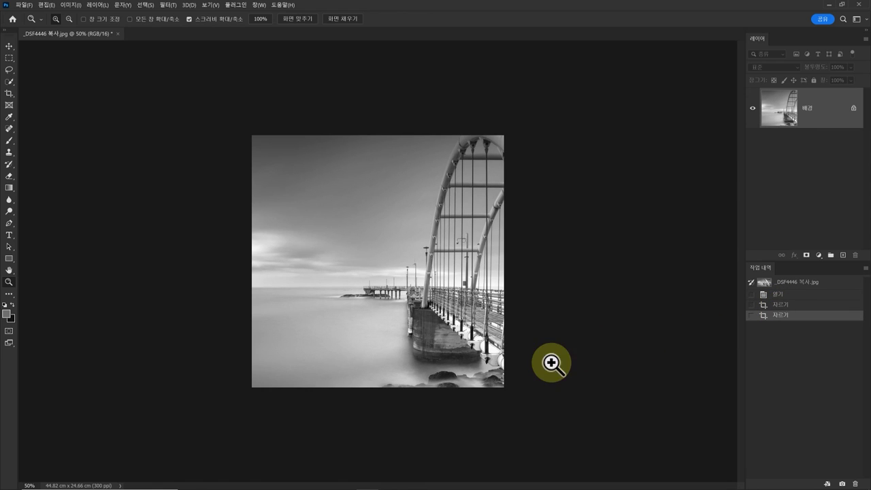
click(772, 305)
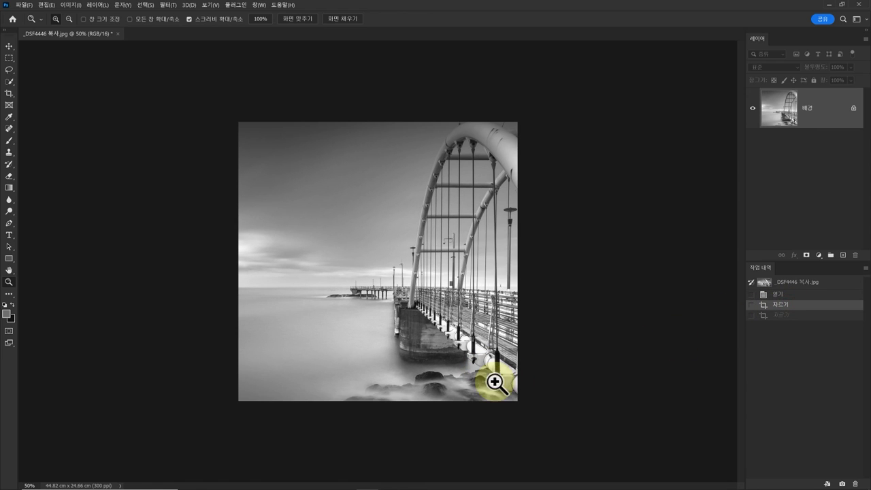
click(782, 316)
click(783, 305)
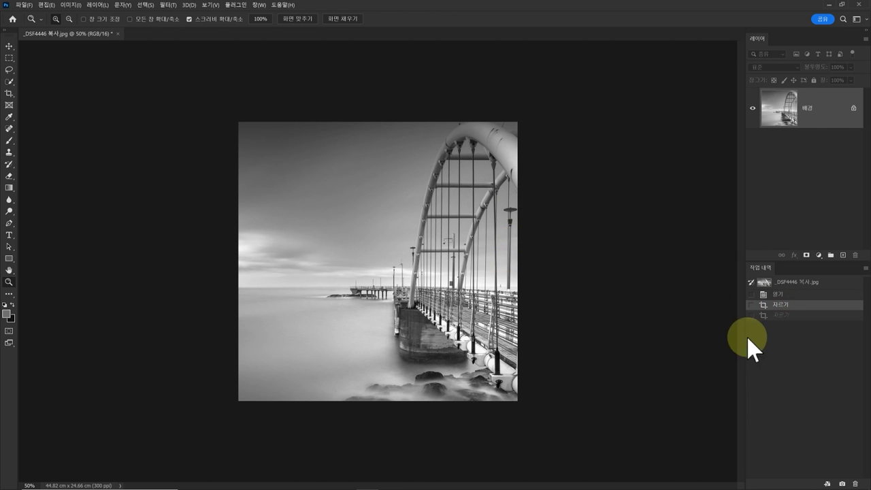
click(779, 315)
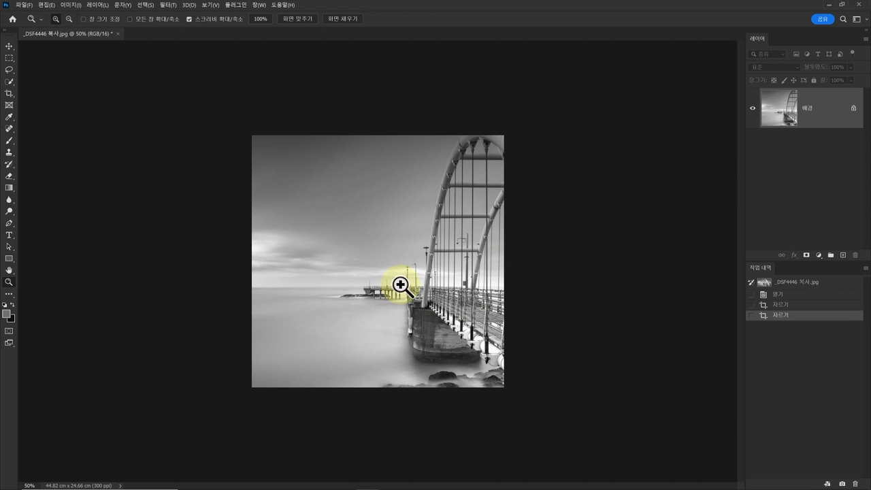
- Try an even tighter 1:1 crop cutting through the arch and removing the rocks, undo it, and return to the first square crop
key(c)
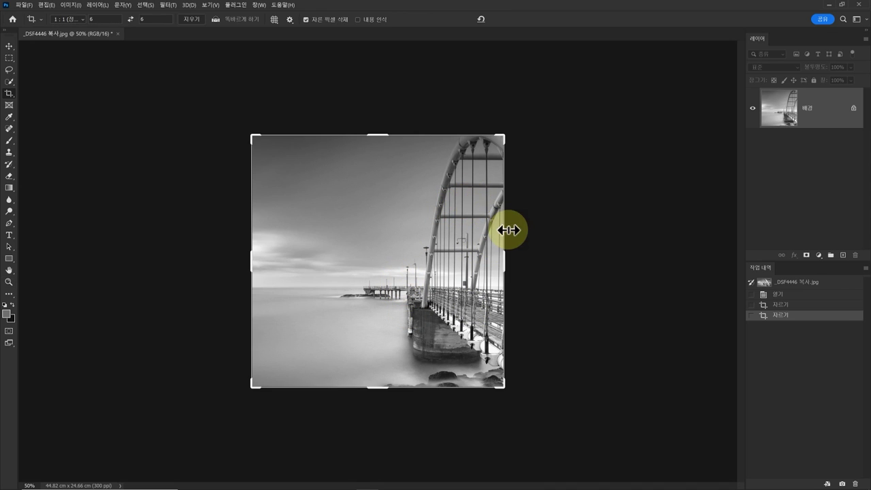
drag(505, 264, 481, 266)
drag(390, 272, 389, 272)
double_click(422, 339)
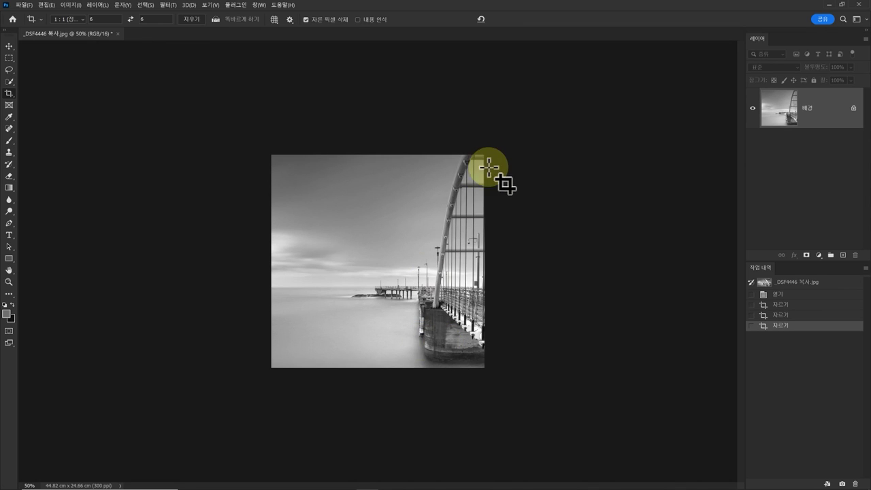
key(ctrl+z)
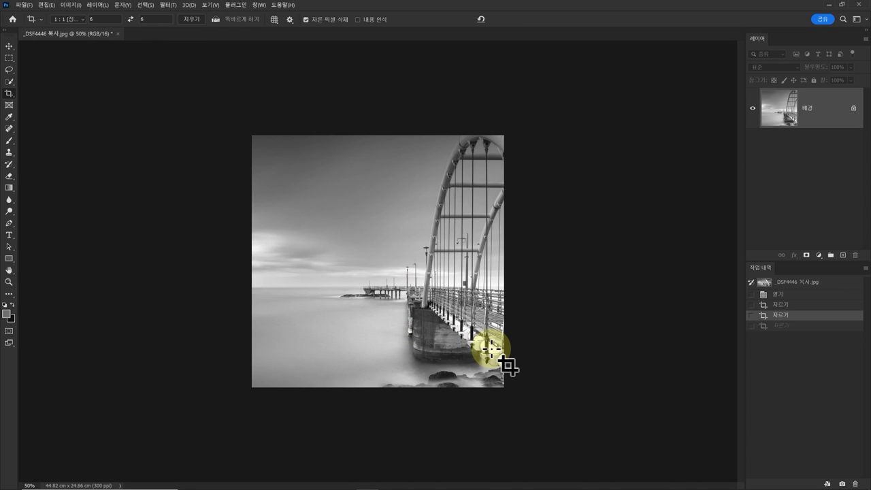
click(776, 306)
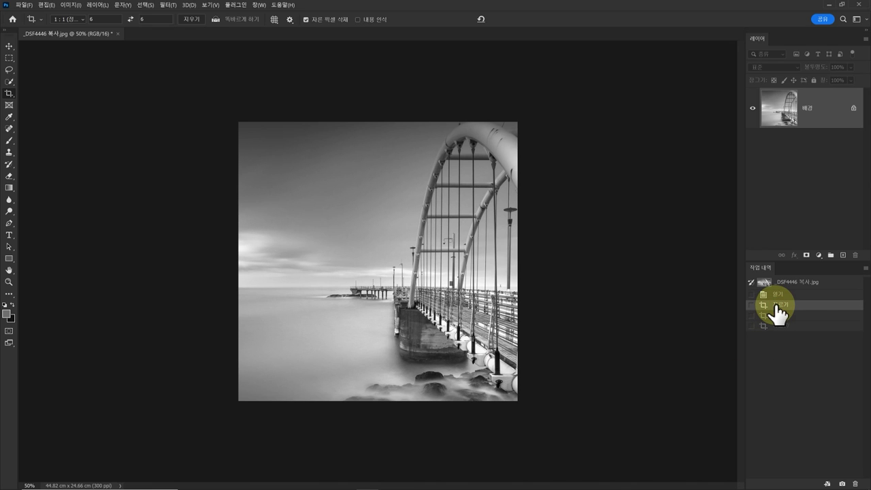